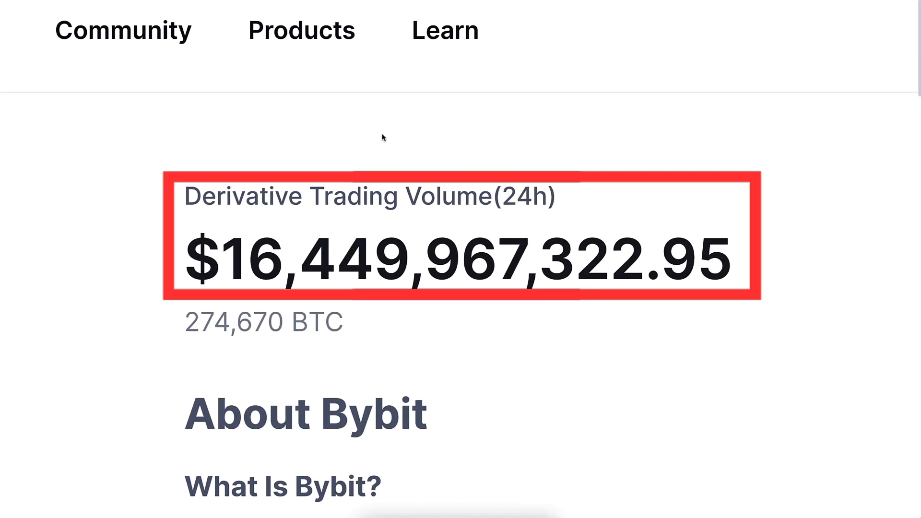
pyautogui.moveTo(656, 339); pyautogui.dragTo(195, 157)
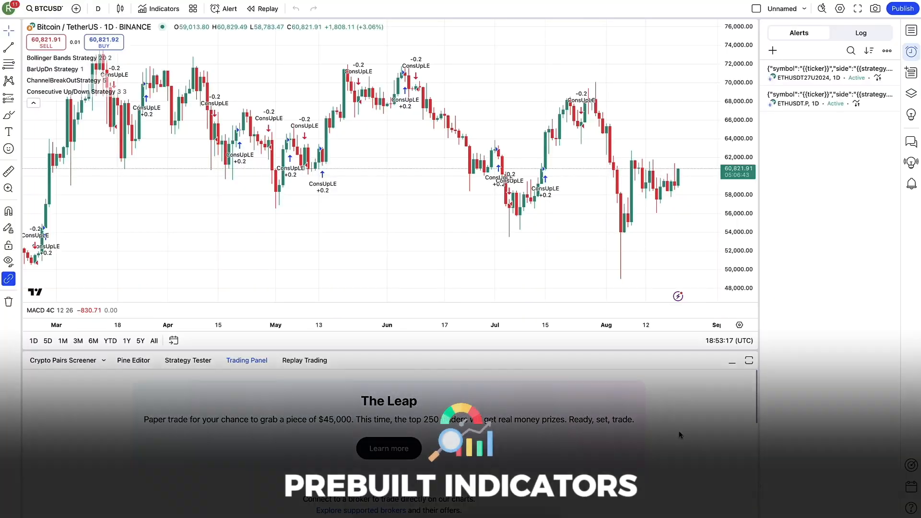
# Open the chart's indicator library and look through the built-in indicators
pyautogui.click(163, 9)
pyautogui.scroll(-15, 420, 264)
pyautogui.scroll(-1, 441, 266)
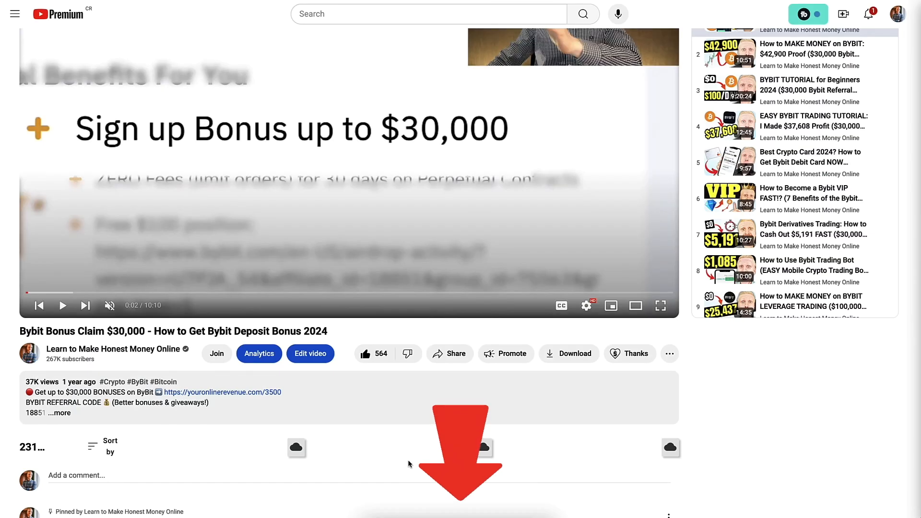
# Look through the Bybit bonus video's YouTube page down to the pinned comment with the sign-up link
pyautogui.scroll(-4, 413, 465)
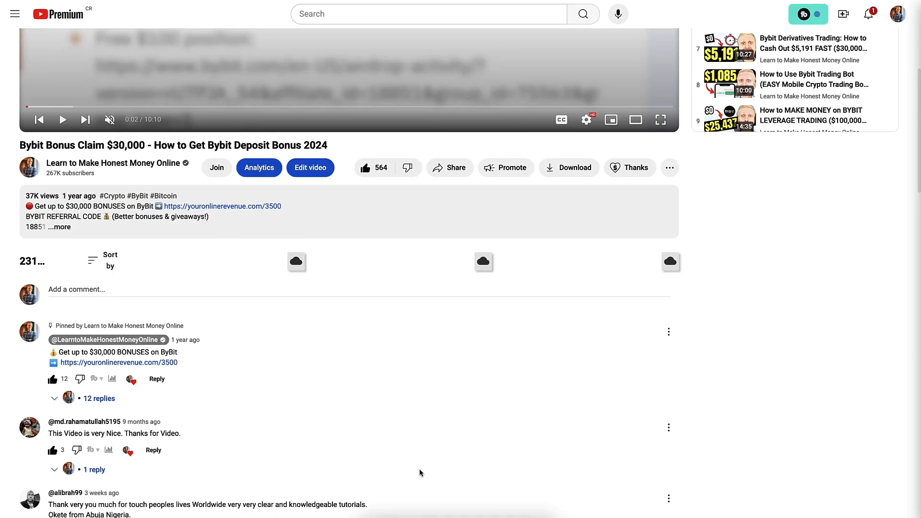
pyautogui.scroll(5, 420, 472)
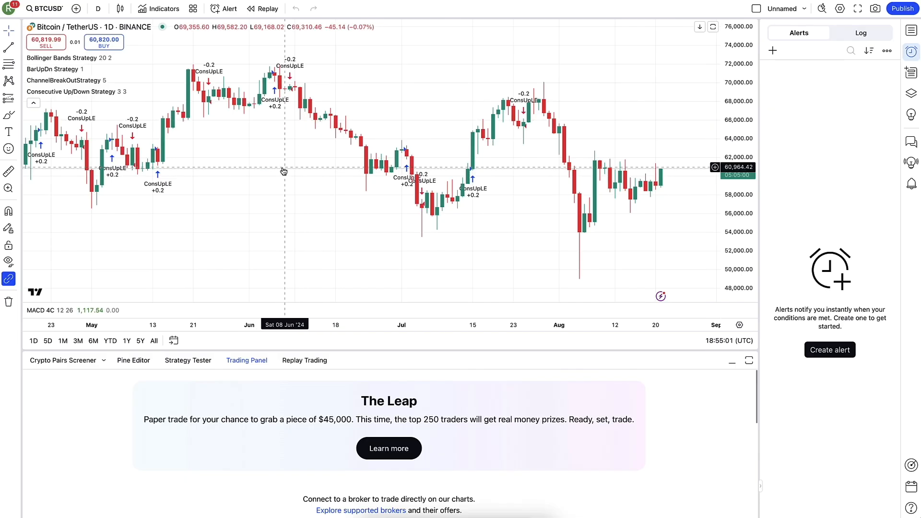
# Look over the BTCUSDT daily chart in TradingView and the BTC/USDT spot trading page on Bybit
pyautogui.moveTo(263, 152); pyautogui.dragTo(393, 198)
pyautogui.moveTo(506, 247); pyautogui.dragTo(274, 156)
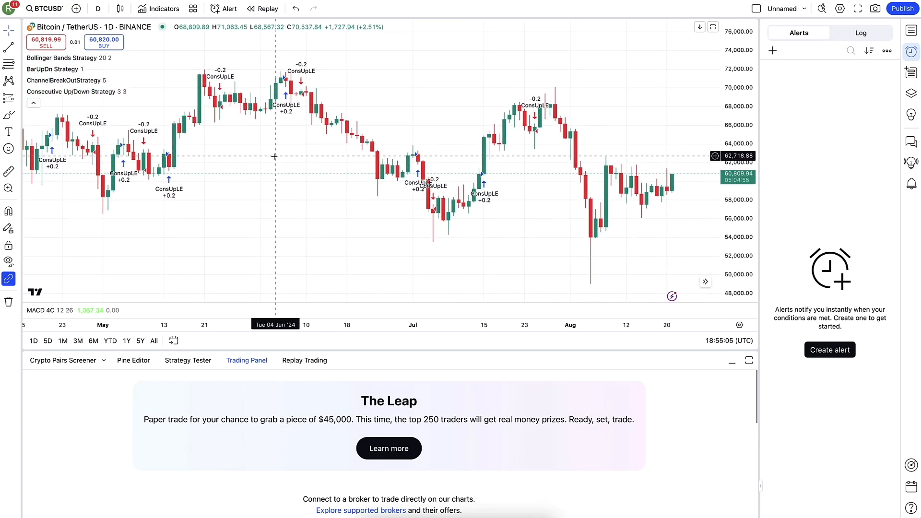
pyautogui.hotkey('ctrl', 'Tab')
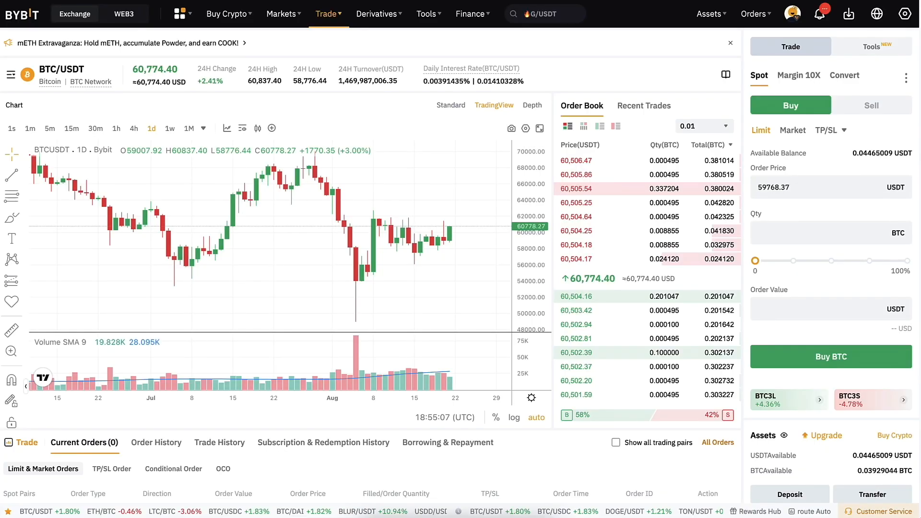
pyautogui.scroll(-3, 814, 342)
pyautogui.scroll(3, 679, 115)
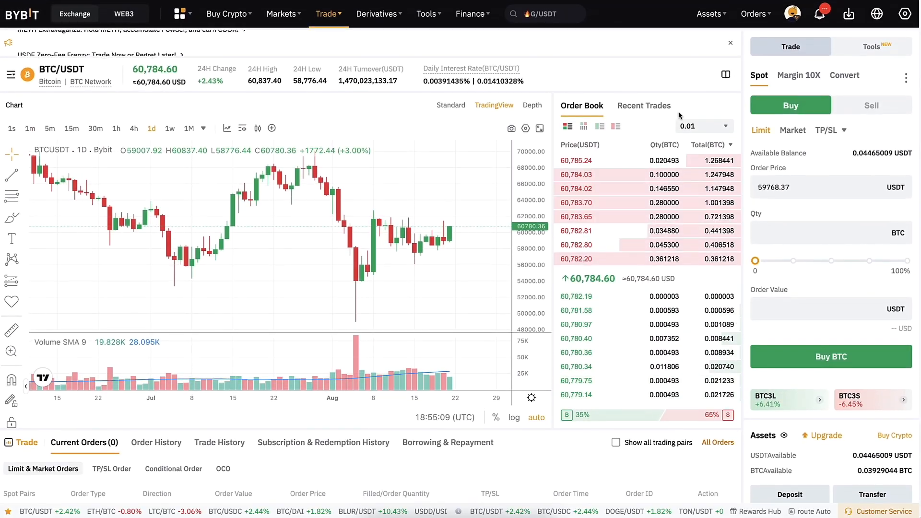
pyautogui.hotkey('ctrl', 'Tab')
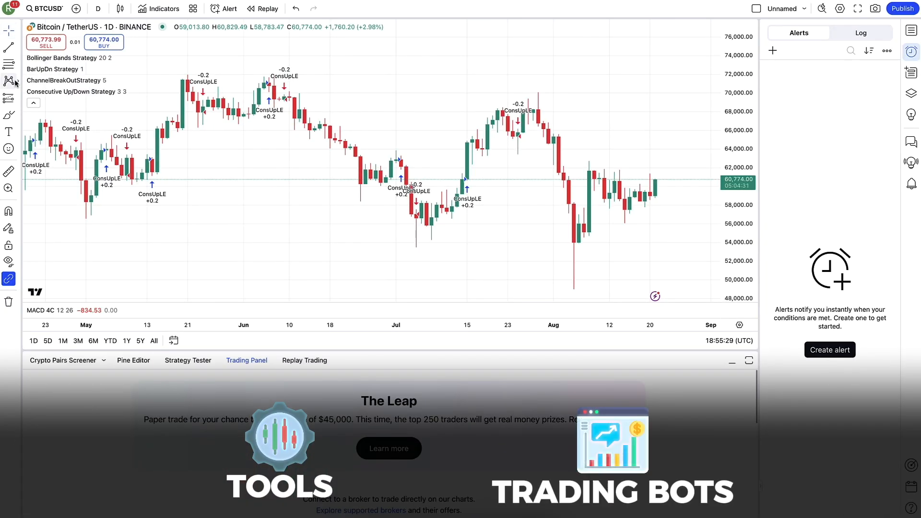
# Browse the list of indicators available for the BTCUSDT chart in TradingView
pyautogui.click(162, 9)
pyautogui.scroll(-20, 446, 312)
pyautogui.scroll(10, 453, 318)
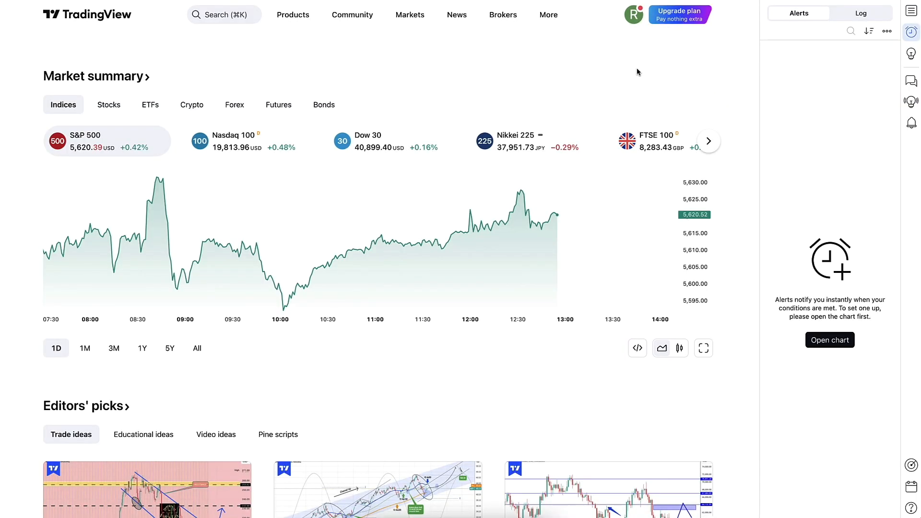
# Open TradingView's broker directory and filter it to crypto brokers
pyautogui.moveTo(502, 21)
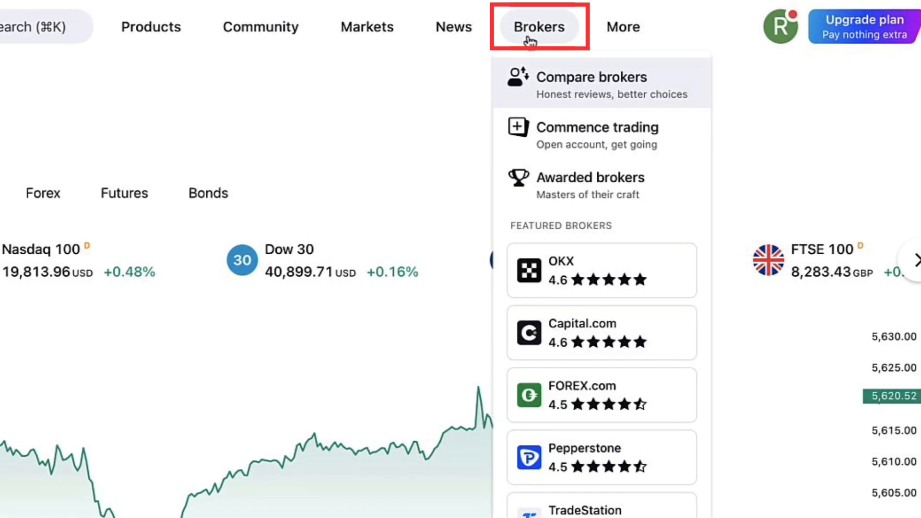
pyautogui.click(528, 38)
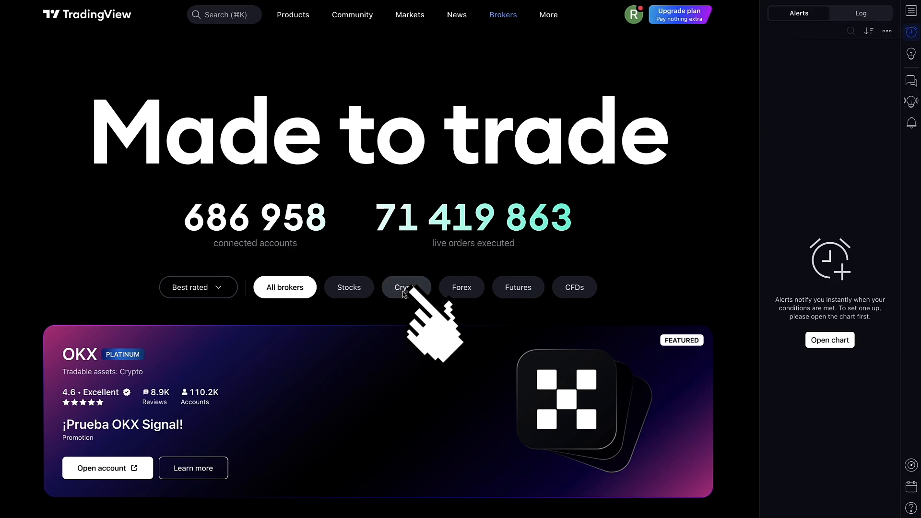
pyautogui.click(404, 288)
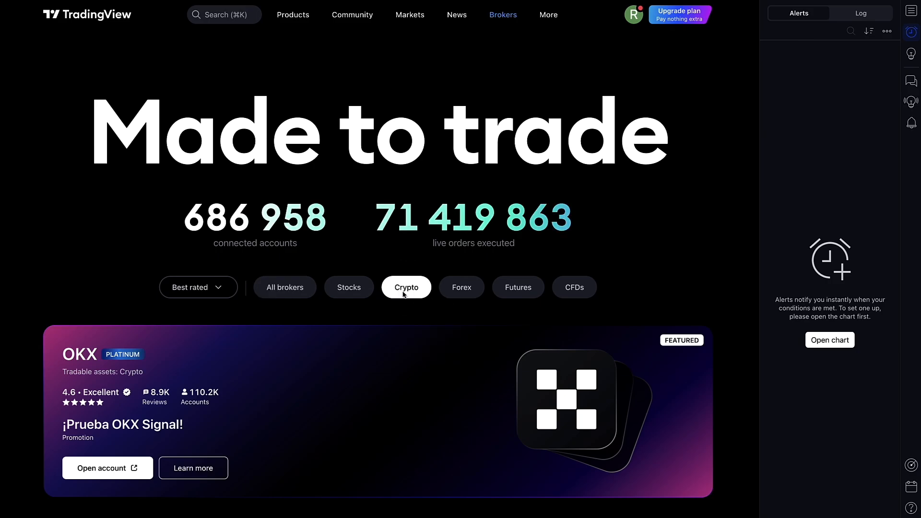
# Find Bybit among the crypto brokers, open its broker profile, and choose to trade with it
pyautogui.scroll(-10, 403, 293)
pyautogui.scroll(2, 286, 166)
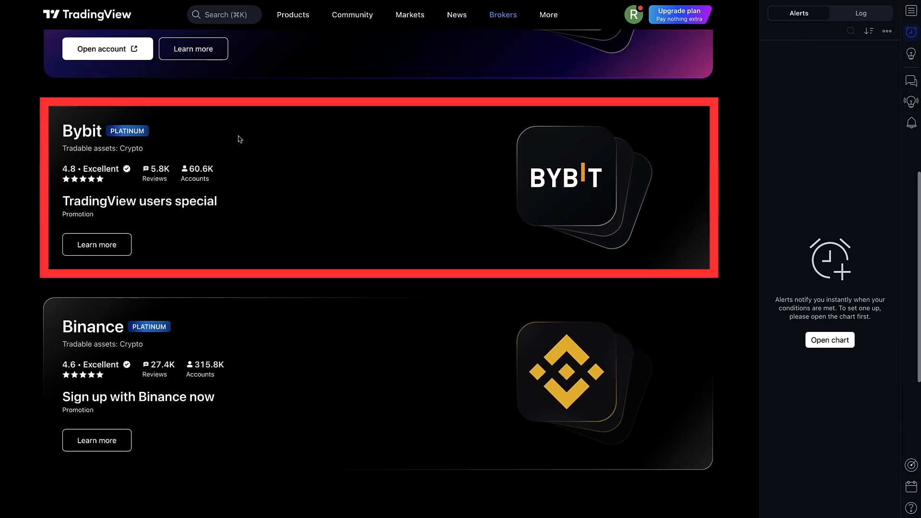
pyautogui.click(80, 135)
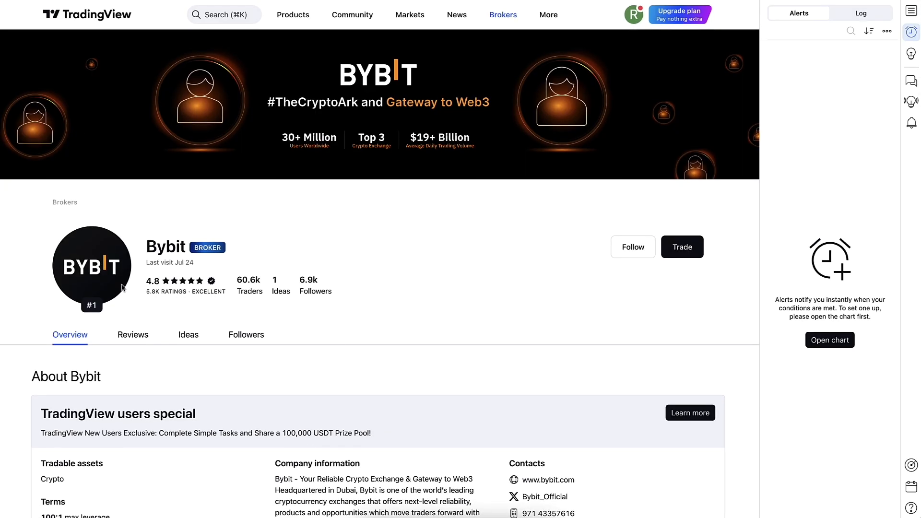
pyautogui.click(689, 253)
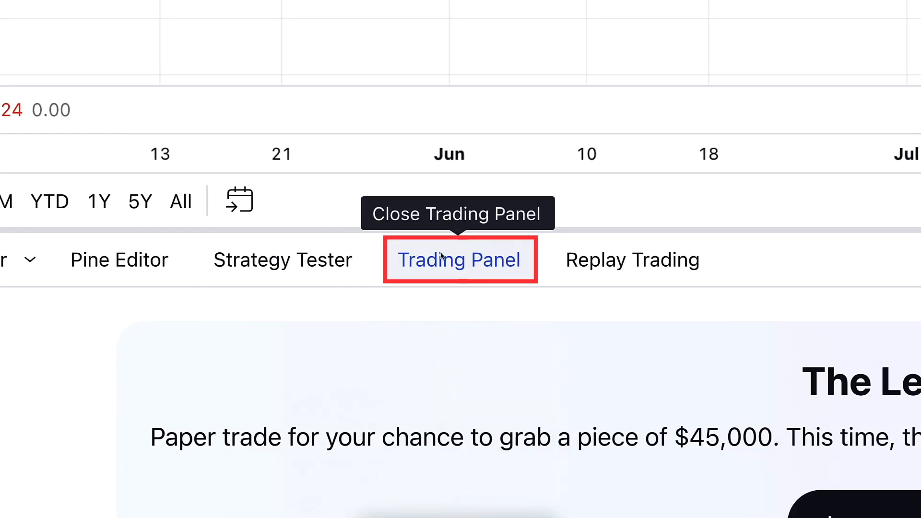
# Choose Bybit as the chart's broker, start the connection, and review the account access TradingView requests
pyautogui.scroll(-5, 451, 379)
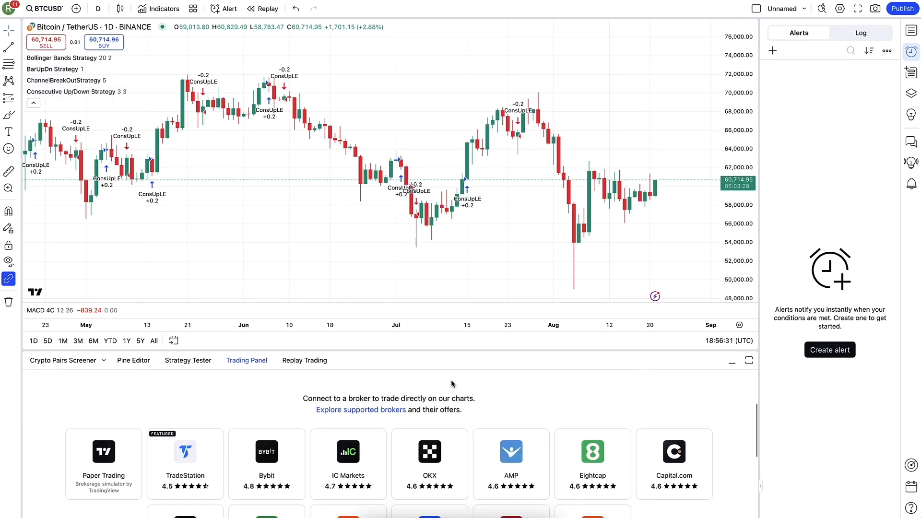
pyautogui.scroll(-2, 451, 381)
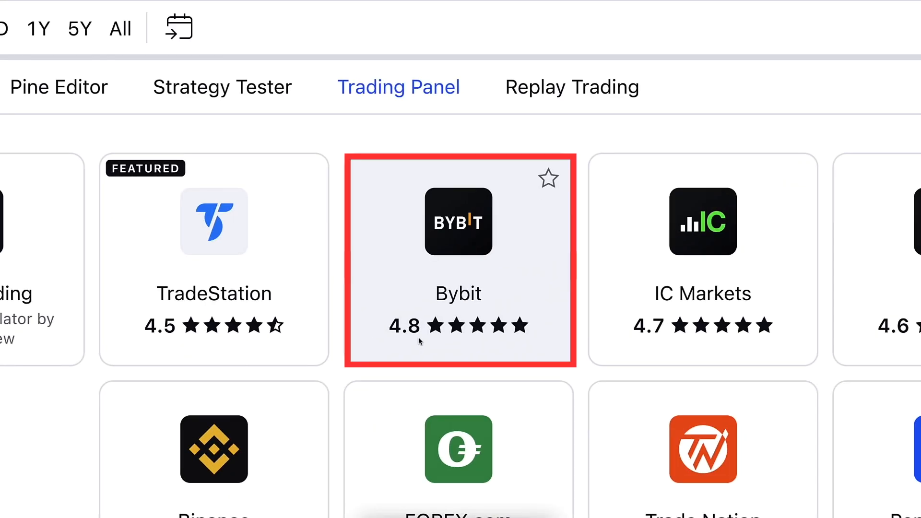
pyautogui.click(271, 445)
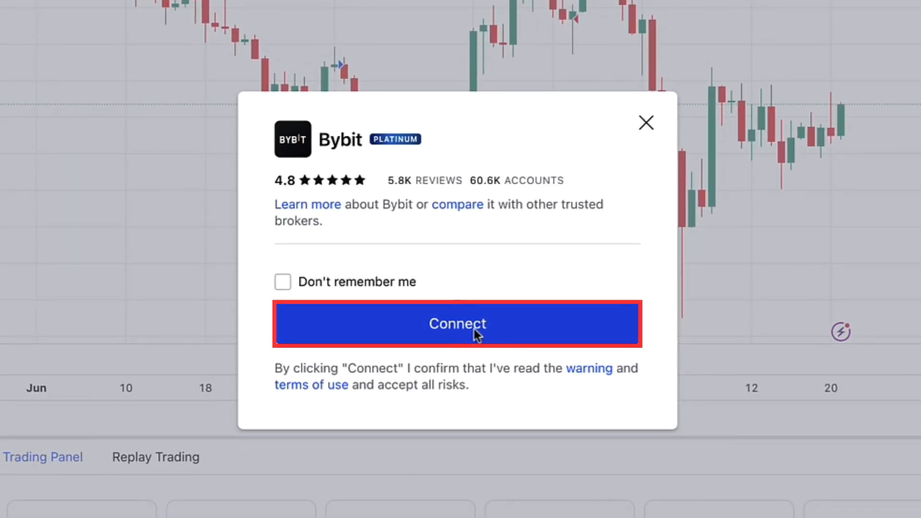
pyautogui.click(474, 329)
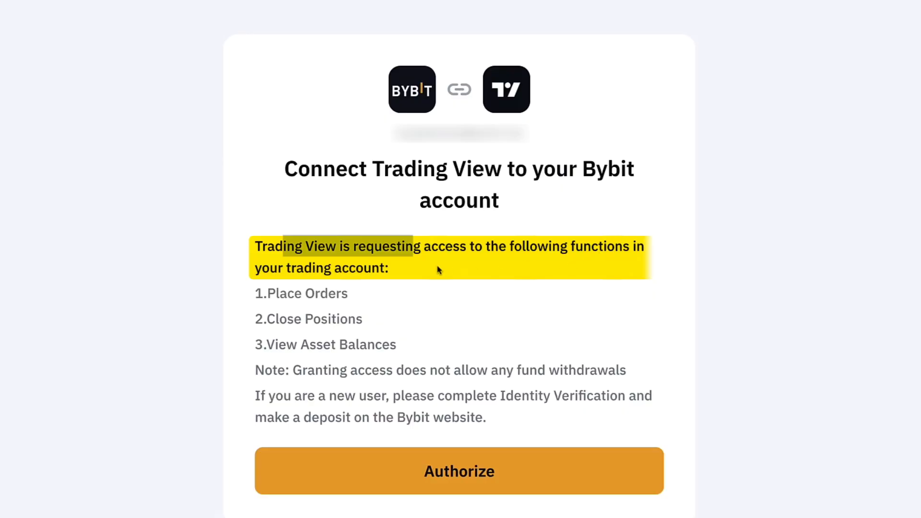
pyautogui.moveTo(271, 266); pyautogui.dragTo(424, 269)
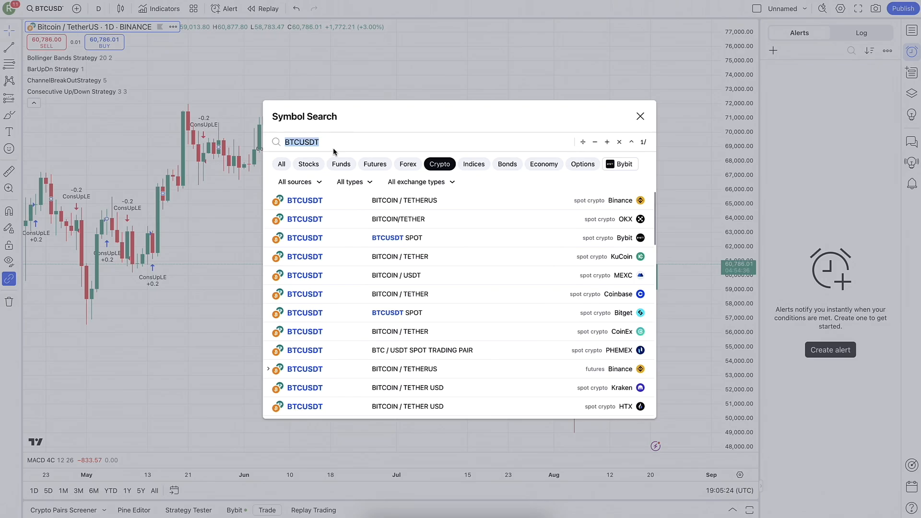
# Filter the BTCUSDT symbol search to the Bybit source and load the BTCUSDT SPOT chart
pyautogui.click(311, 182)
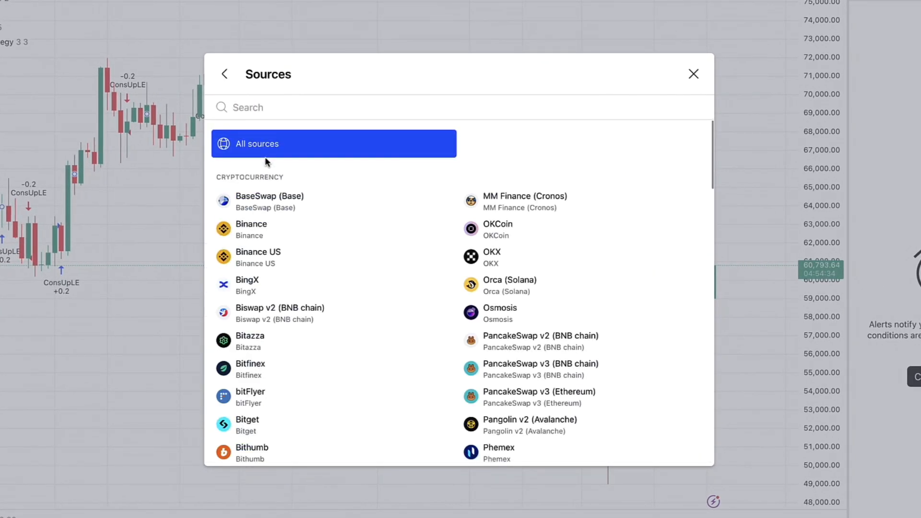
pyautogui.write('bybi')
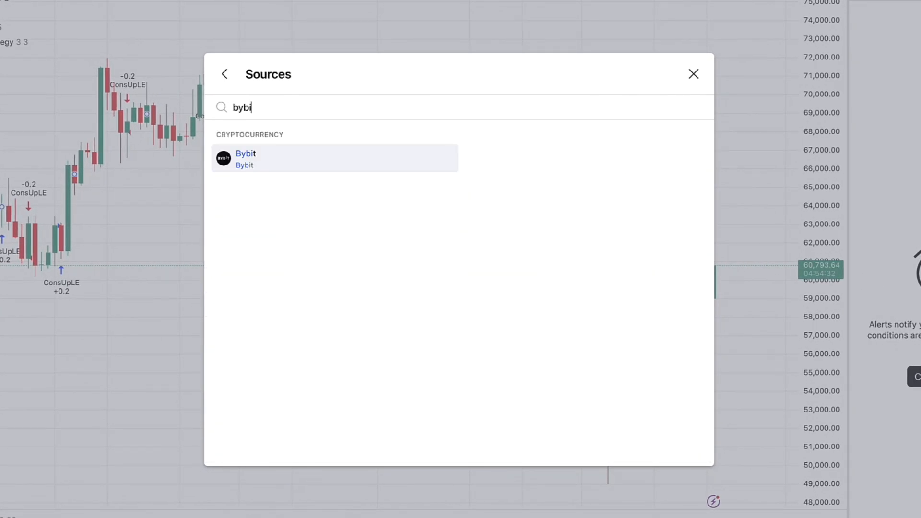
pyautogui.click(266, 159)
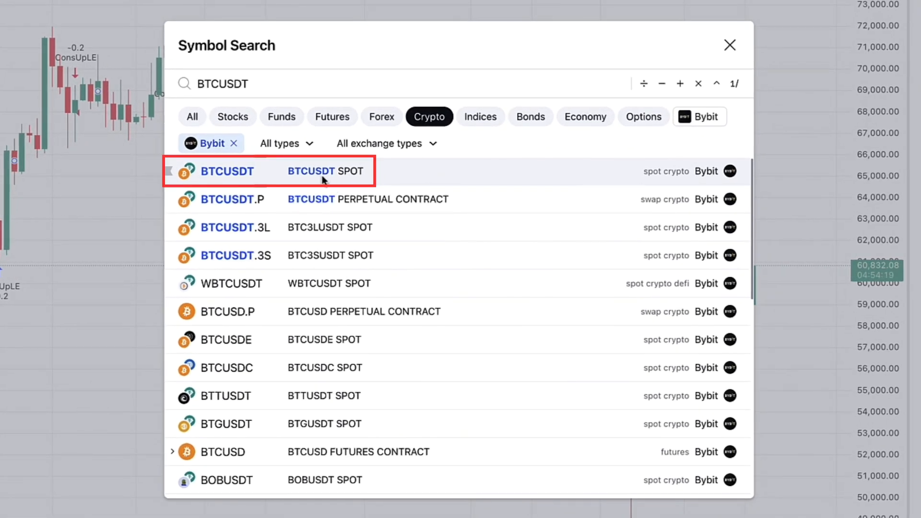
pyautogui.click(324, 179)
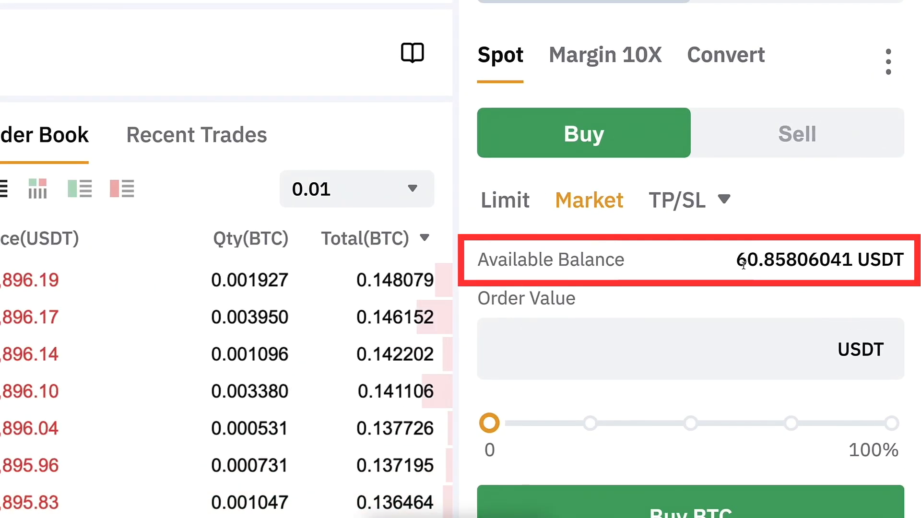
# Check the available USDT and BTC balances on Bybit's spot order form for buying and selling
pyautogui.moveTo(743, 265); pyautogui.dragTo(848, 258)
pyautogui.click(833, 136)
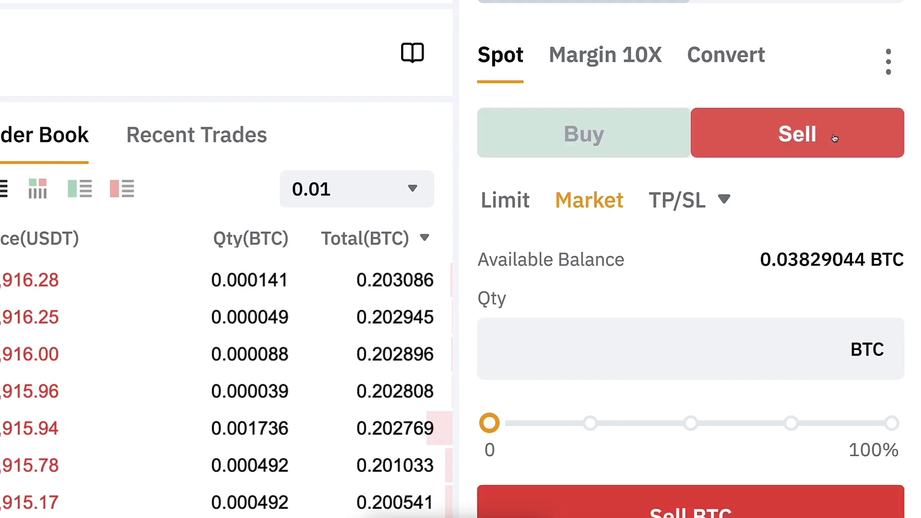
pyautogui.moveTo(734, 261); pyautogui.dragTo(904, 259)
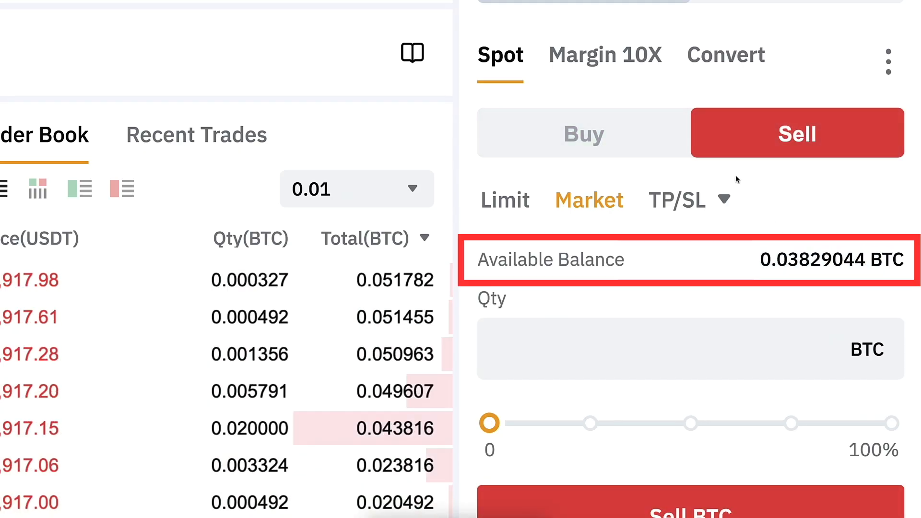
pyautogui.click(628, 148)
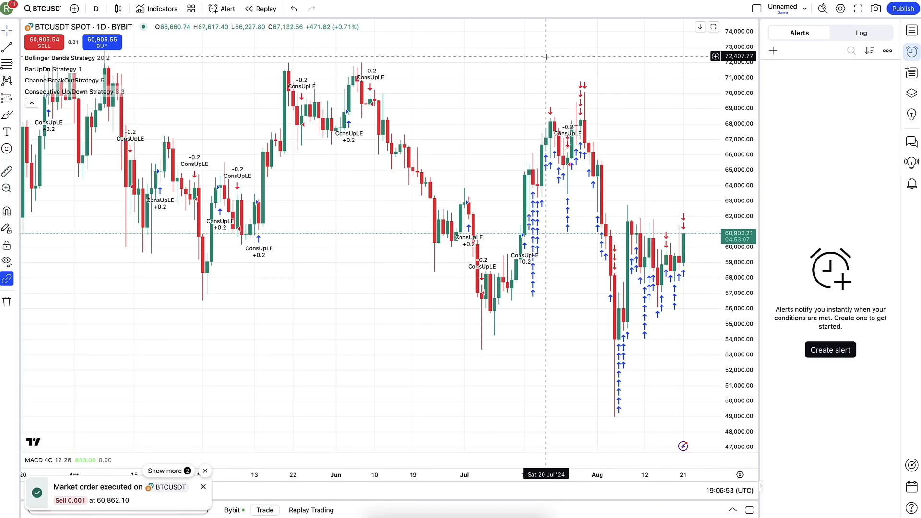
# Place a market order from the chart to buy 0.000168 BTC on BTCUSDT and check the balance on Bybit
pyautogui.click(108, 47)
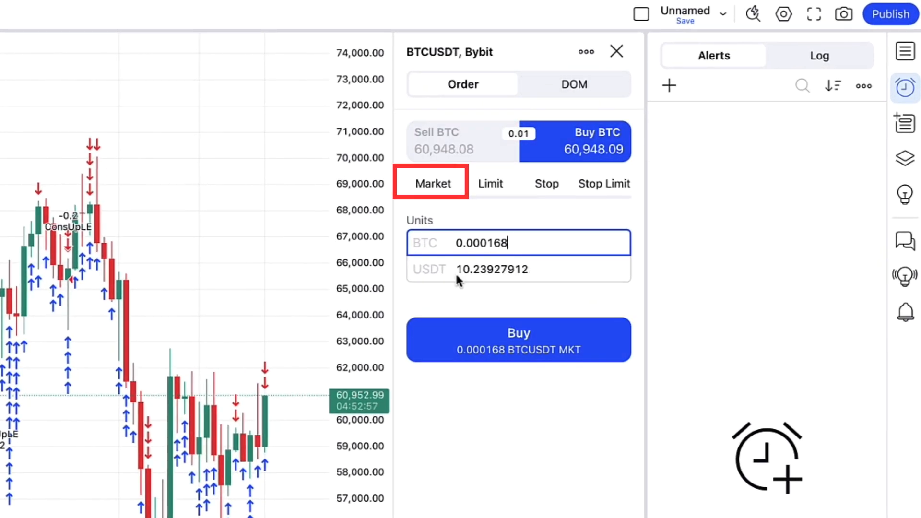
pyautogui.click(529, 336)
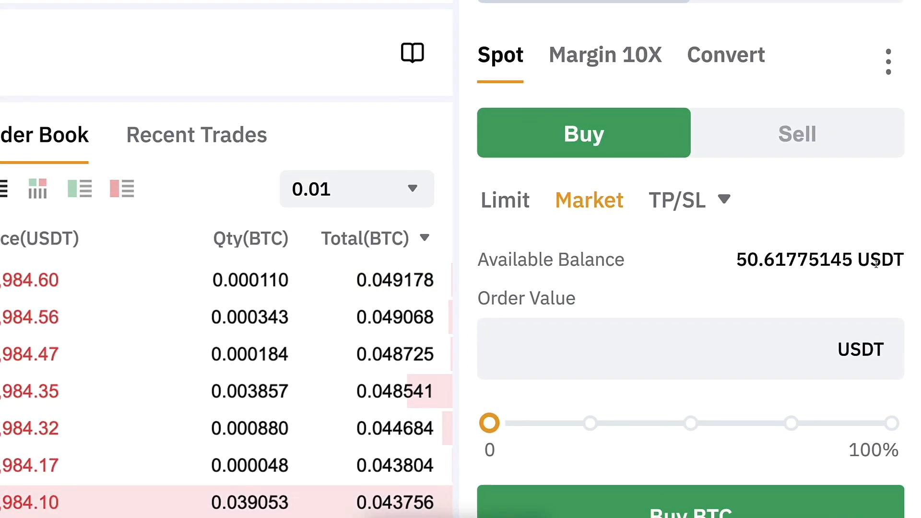
pyautogui.moveTo(906, 134); pyautogui.dragTo(842, 131)
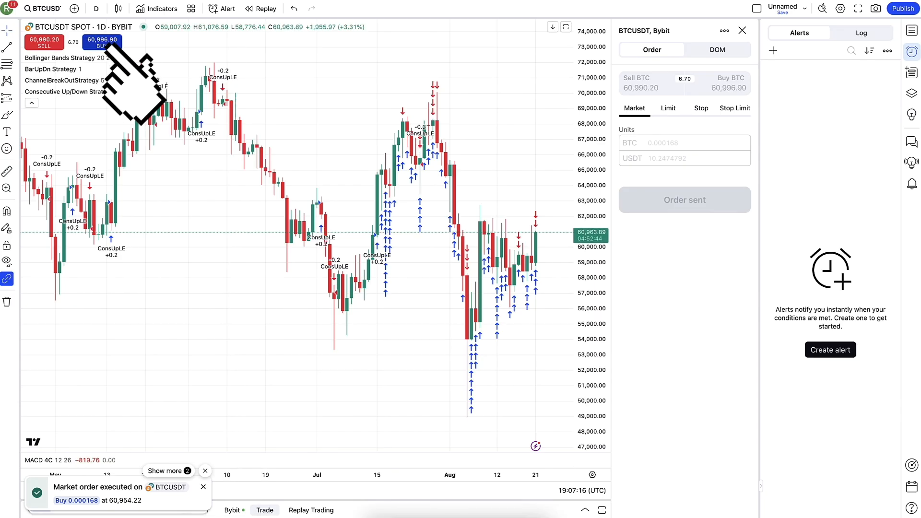
pyautogui.click(666, 206)
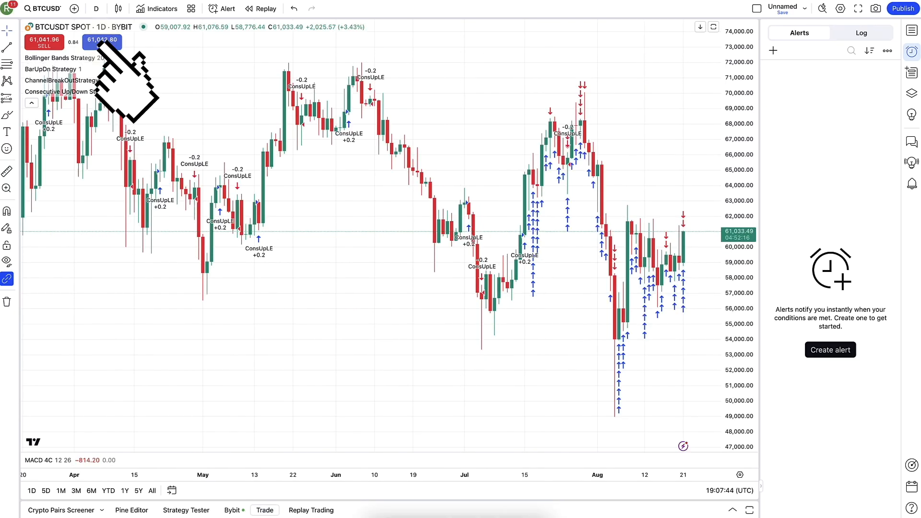
# Dismiss the BTCUSDT order form and turn on instant orders placement in the chart's trading settings
pyautogui.click(102, 42)
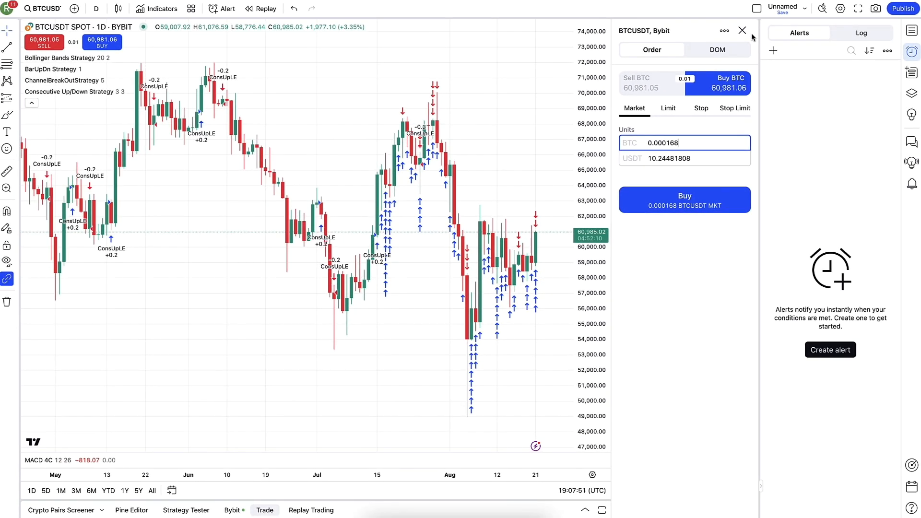
pyautogui.click(743, 31)
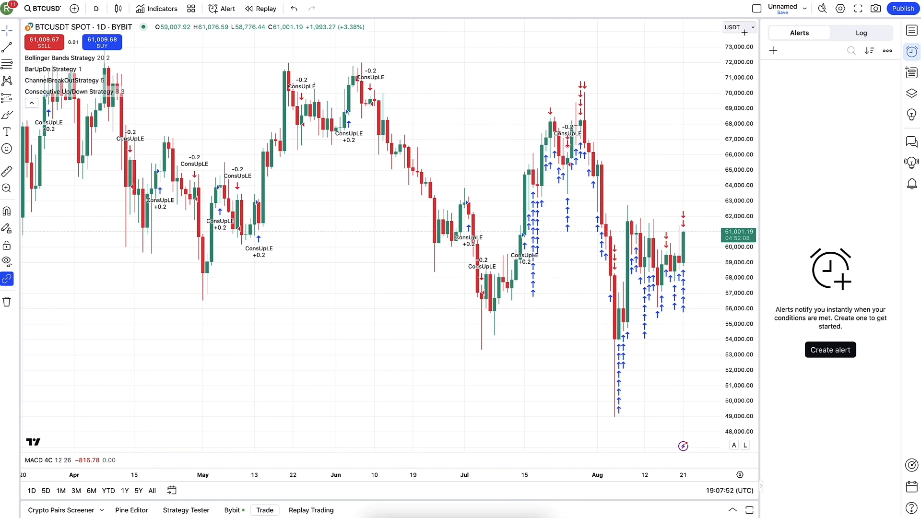
pyautogui.rightClick(327, 226)
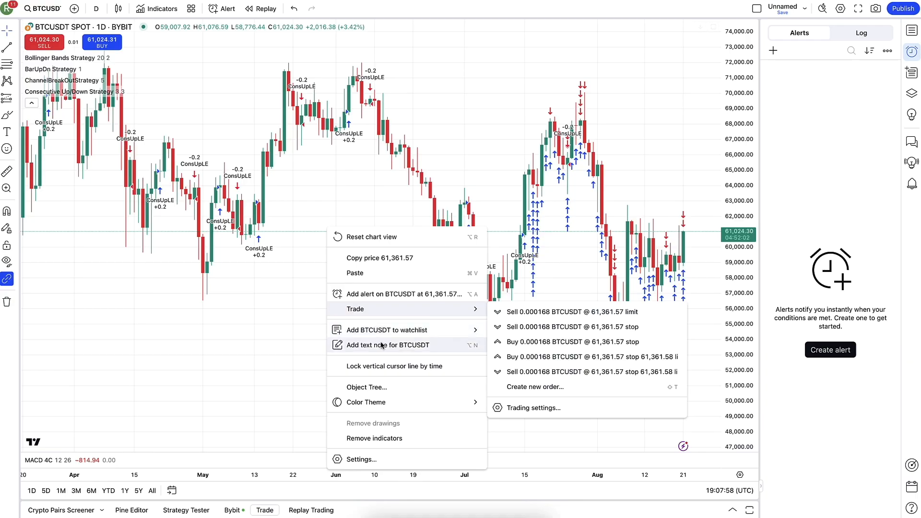
pyautogui.click(384, 459)
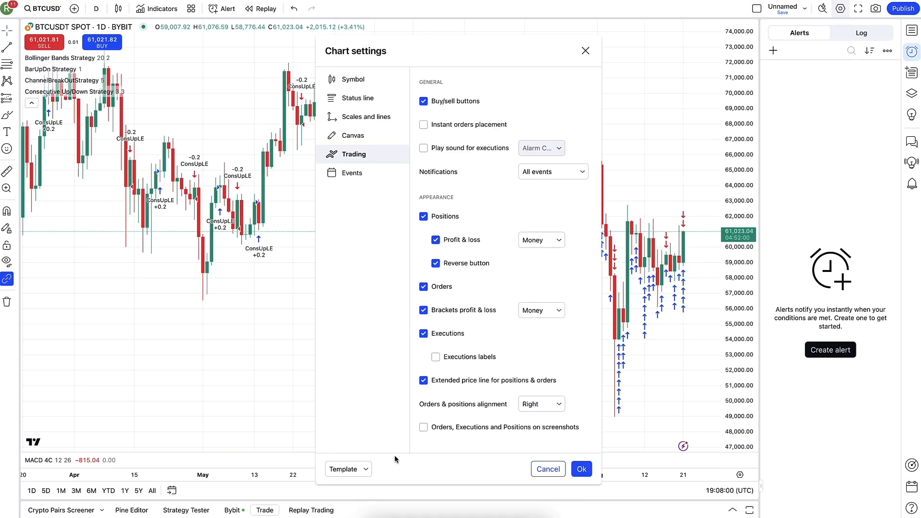
pyautogui.click(446, 128)
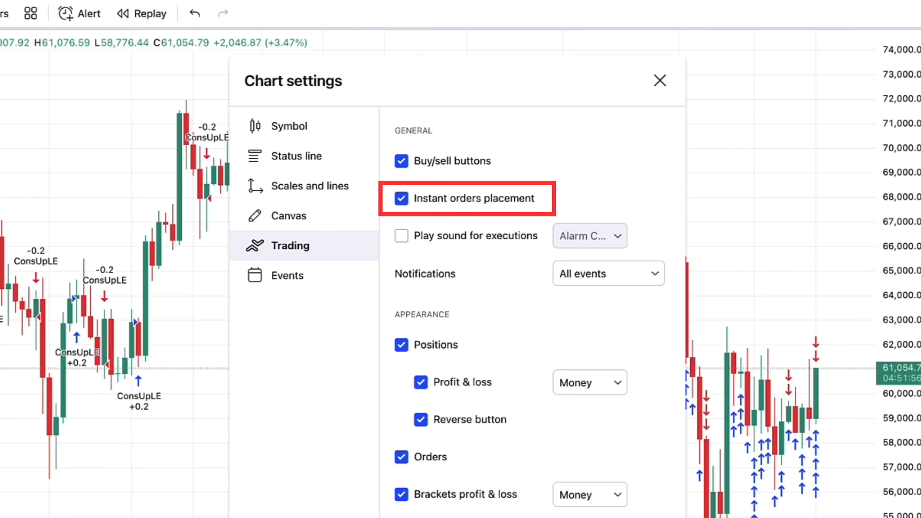
pyautogui.click(582, 470)
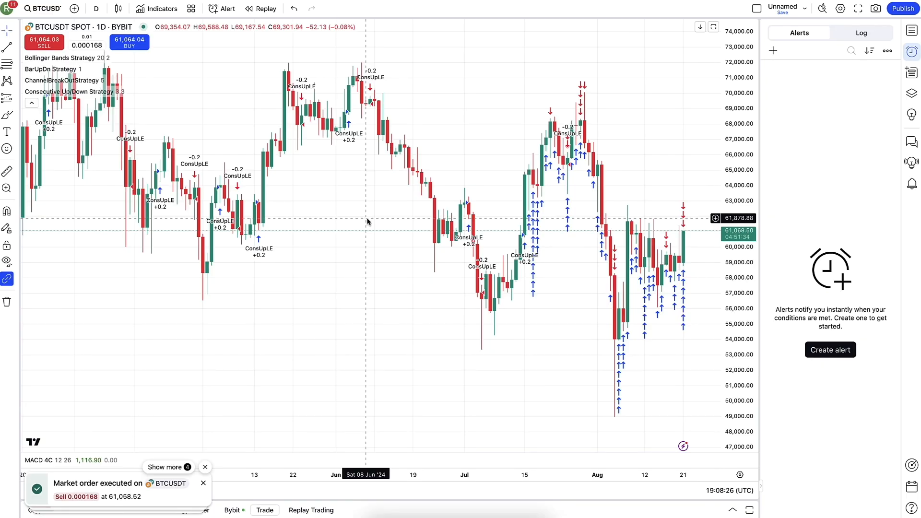
# Turn off instant orders placement in the chart's trading settings and bring up the BTCUSDT buy order form
pyautogui.rightClick(368, 221)
pyautogui.click(428, 448)
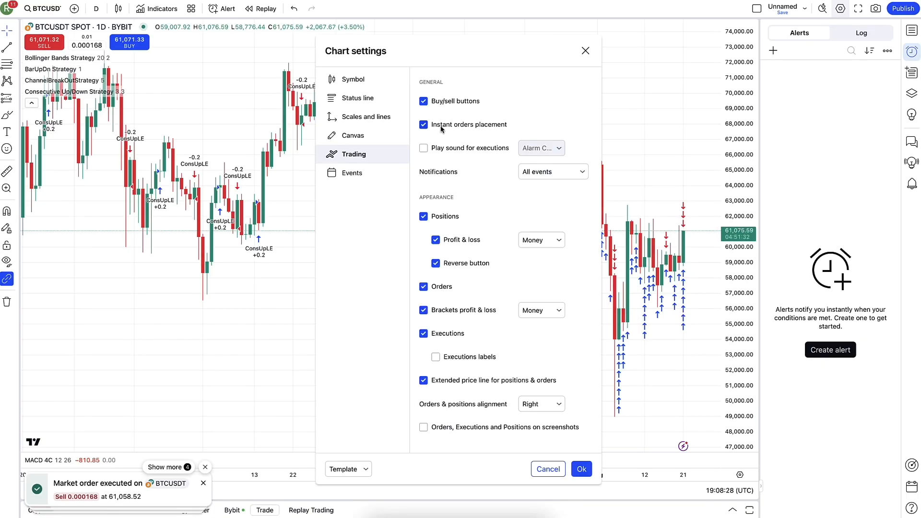
pyautogui.click(581, 468)
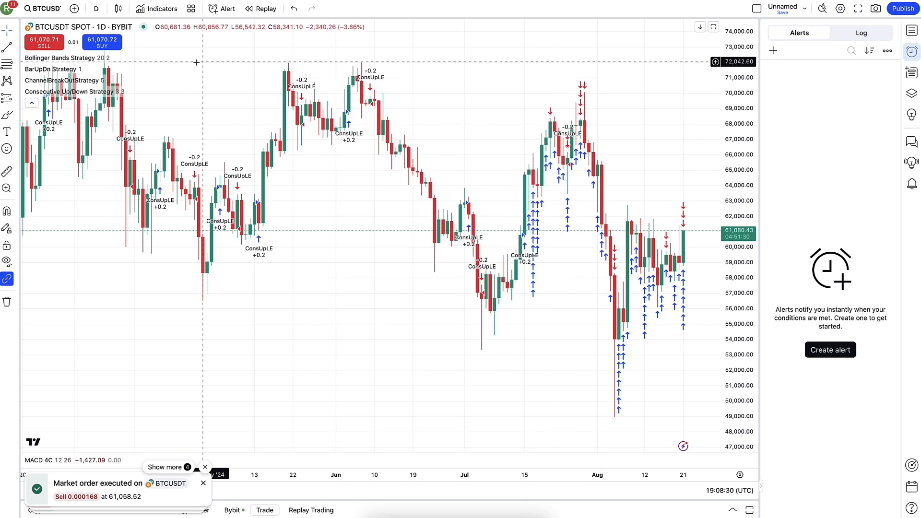
pyautogui.click(87, 45)
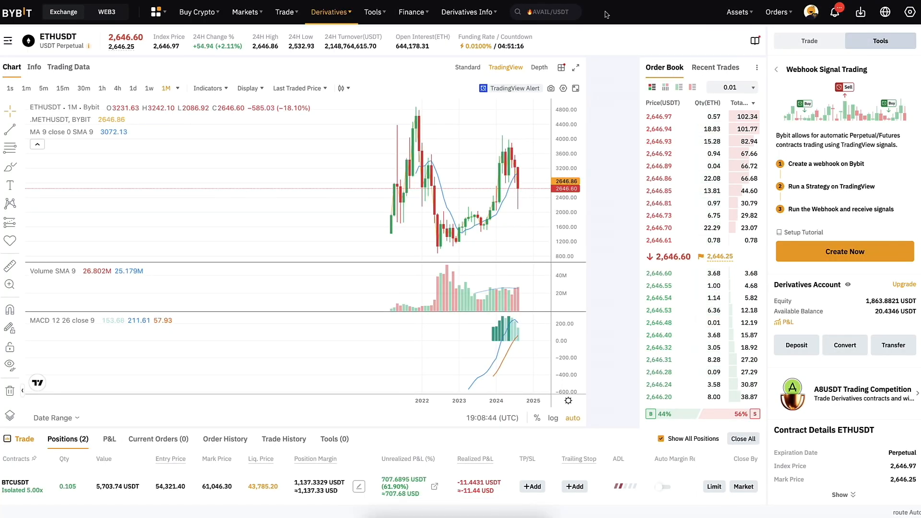
# Switch to Bybit's ETHUSDT perpetual page and show its trade order form to review the leverage and order options
pyautogui.click(827, 47)
pyautogui.moveTo(60, 41)
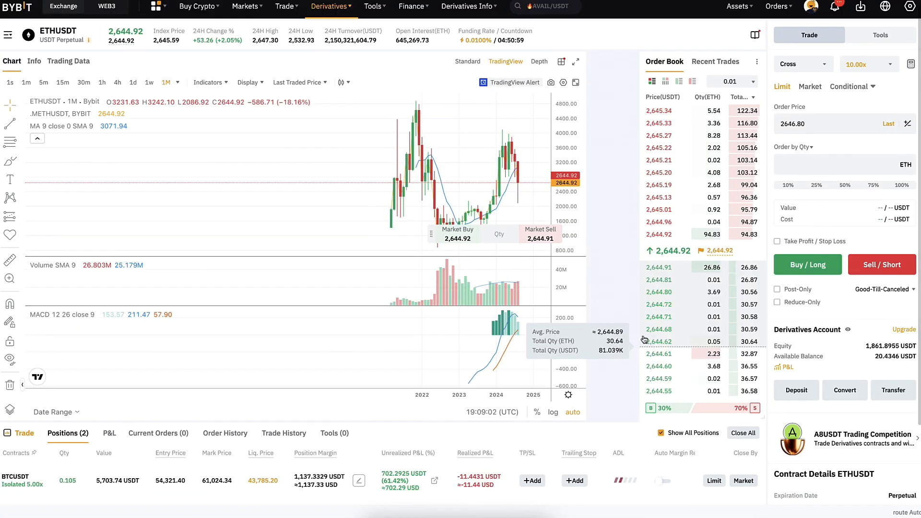
pyautogui.moveTo(32, 31)
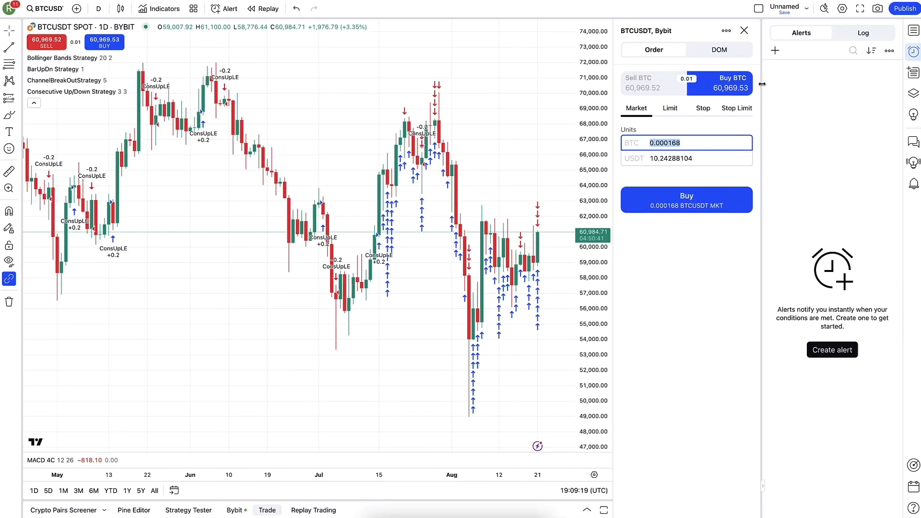
# Dismiss the BTCUSDT order form, search Bybit symbols for ETH, and load the ETHUSDT.P perpetual contract chart
pyautogui.click(744, 30)
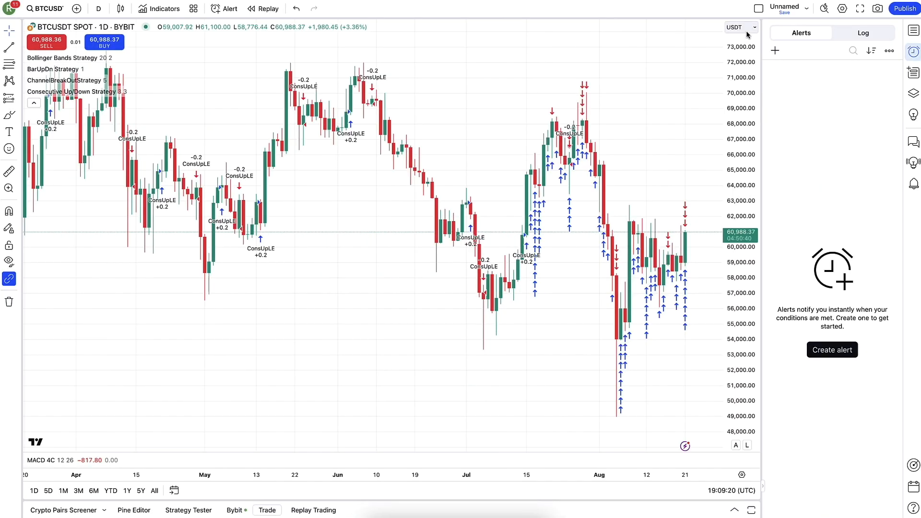
pyautogui.click(45, 27)
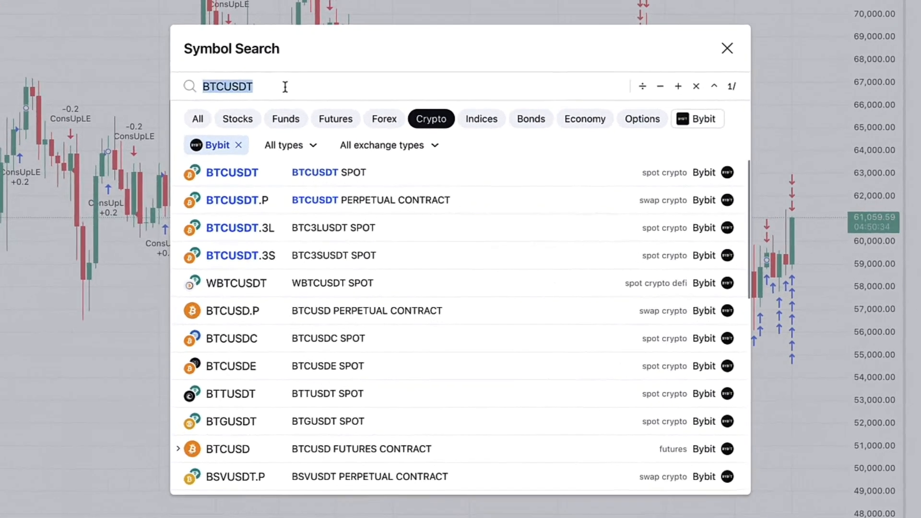
pyautogui.press('BackSpace')
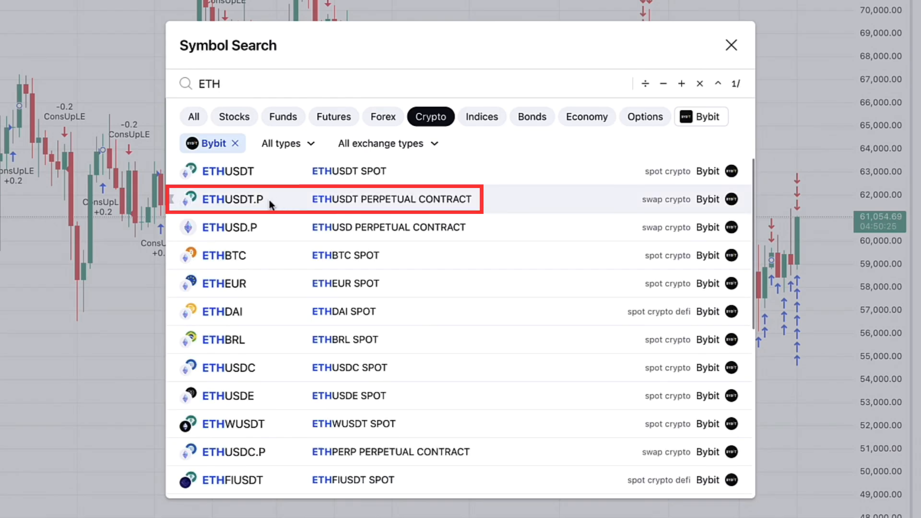
pyautogui.click(359, 204)
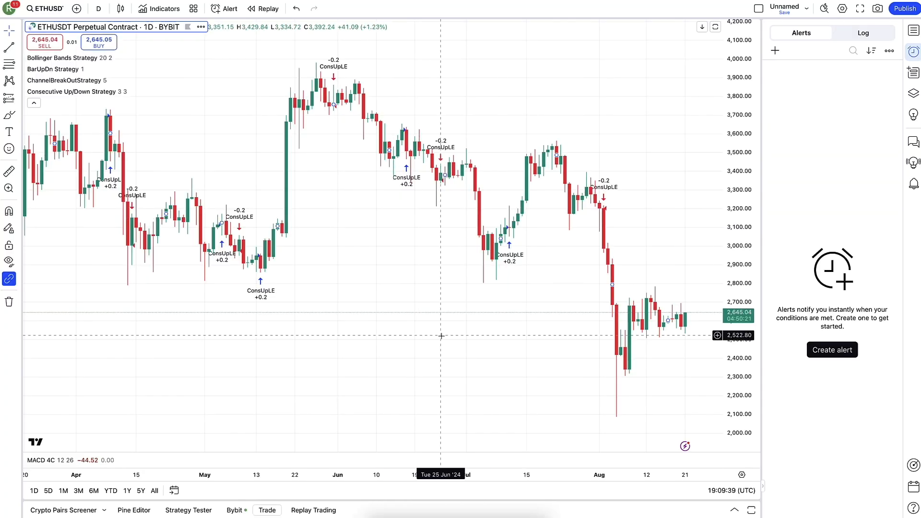
# Check in the ETHUSDT.P chart's trading settings that instant orders placement is off, leaving the settings as they are
pyautogui.moveTo(556, 209); pyautogui.dragTo(430, 200)
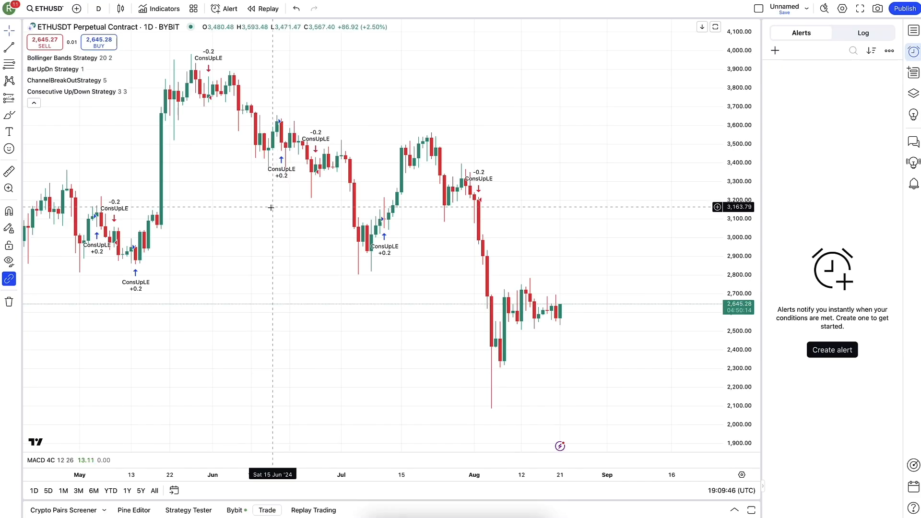
pyautogui.rightClick(273, 208)
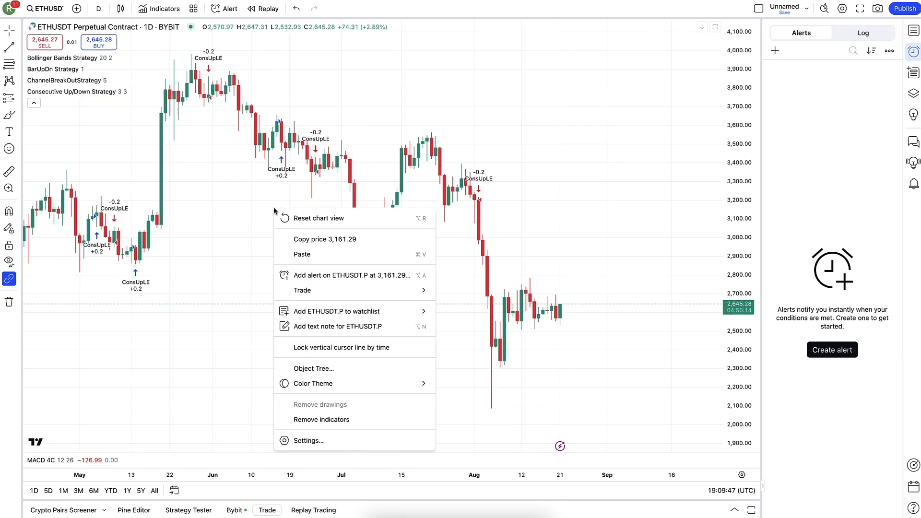
pyautogui.click(345, 446)
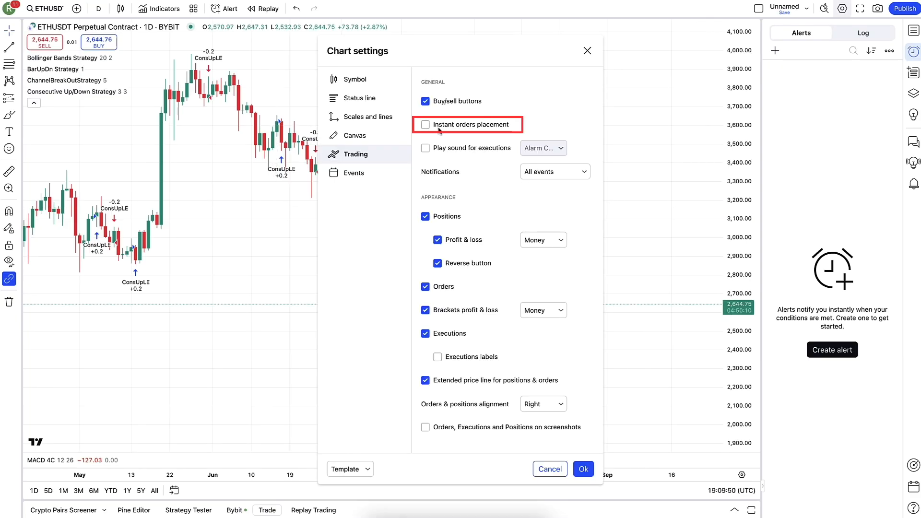
pyautogui.click(589, 51)
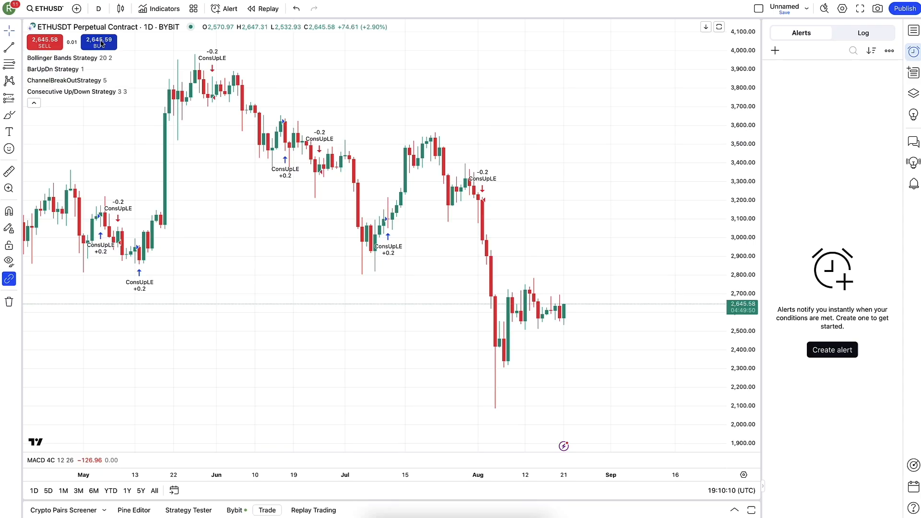
# Bring up the ETHUSDT.P buy order form and review the open derivatives positions on Bybit
pyautogui.click(101, 43)
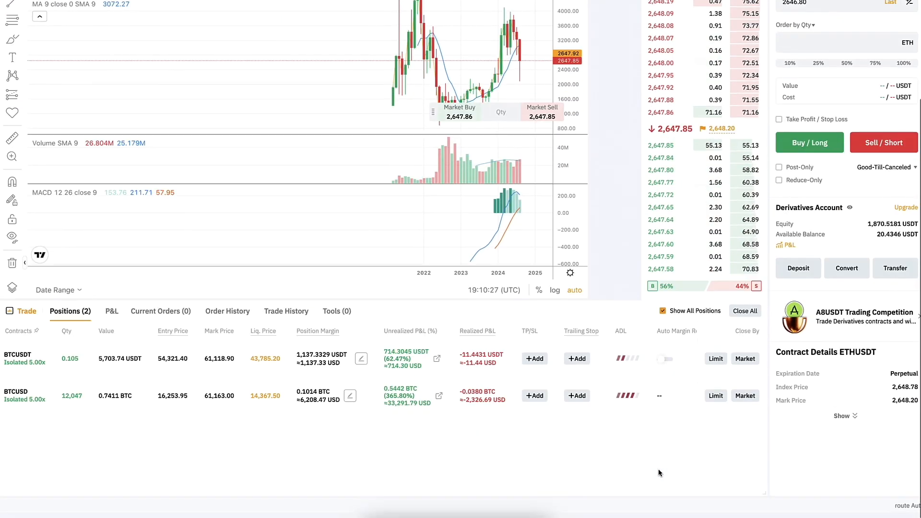
pyautogui.scroll(3, 654, 467)
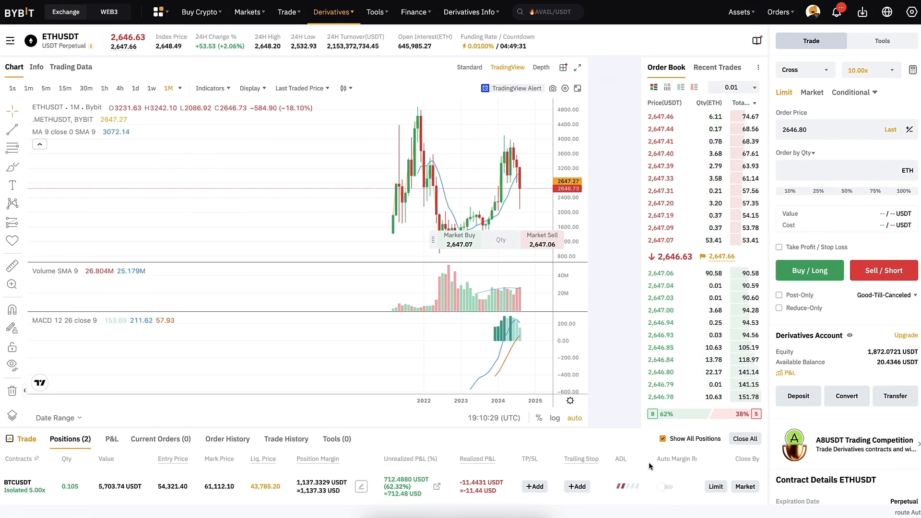
pyautogui.moveTo(747, 328)
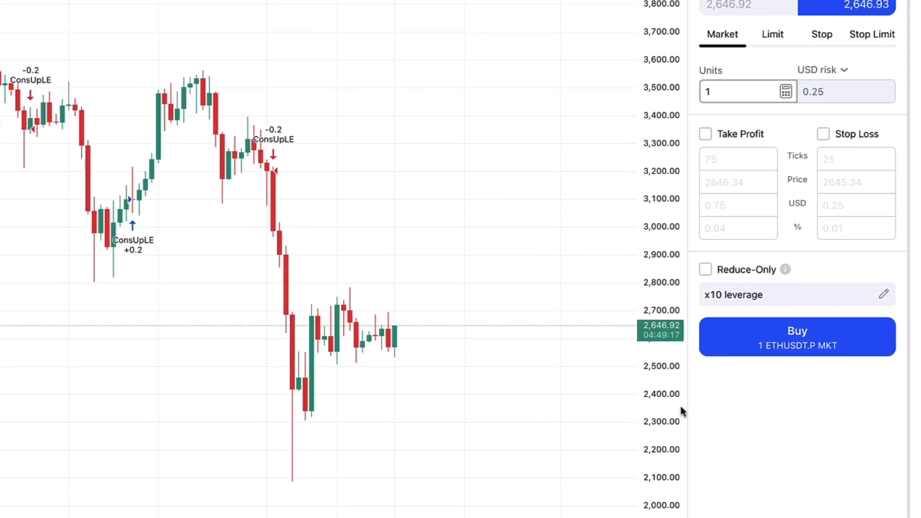
# Review the leverage options for ETHUSDT.P without changing them, and place a market order to buy 0.01 units
pyautogui.click(882, 297)
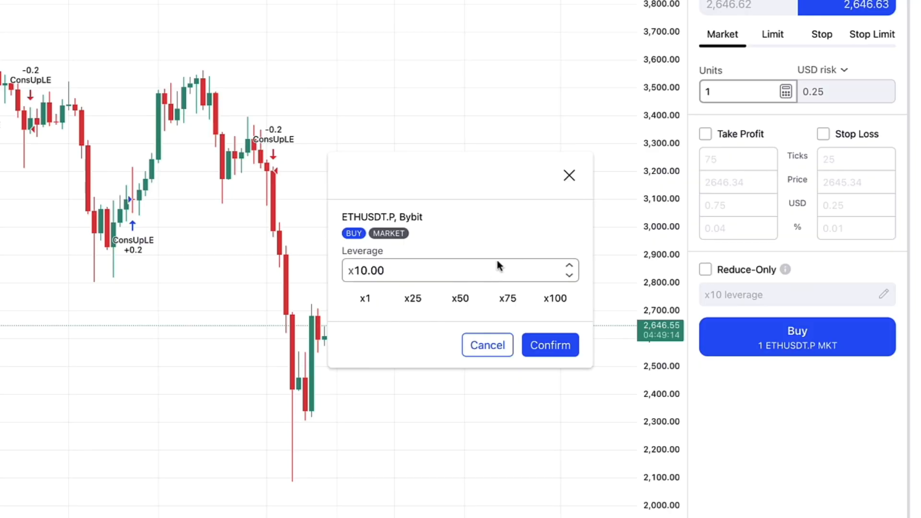
pyautogui.click(572, 176)
pyautogui.moveTo(859, 29)
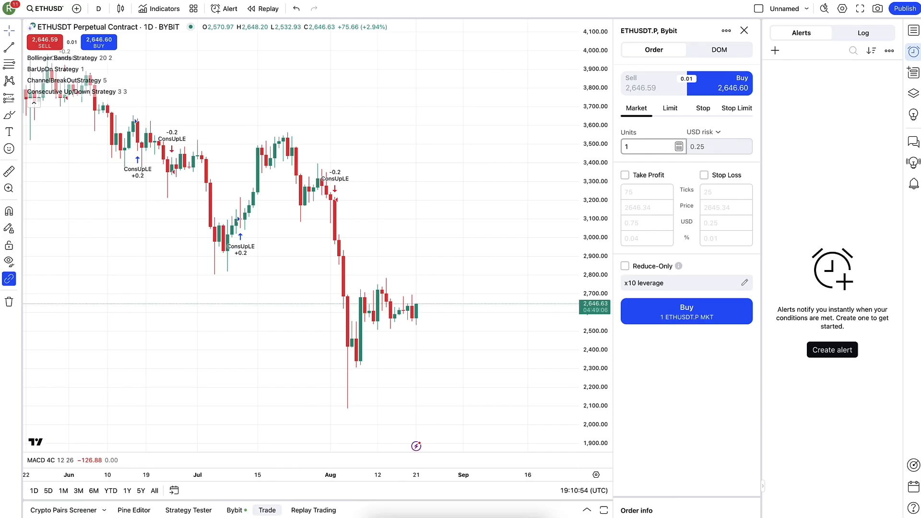
pyautogui.moveTo(298, 300); pyautogui.dragTo(356, 310)
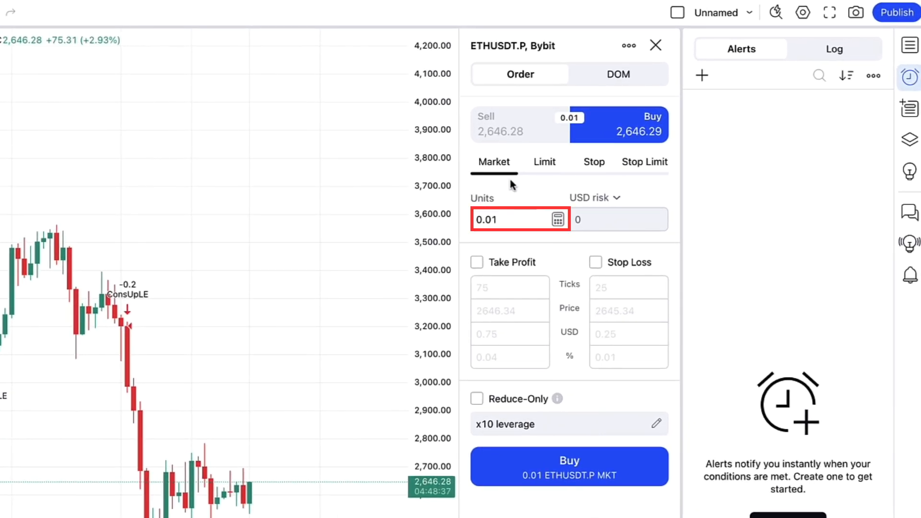
pyautogui.click(635, 465)
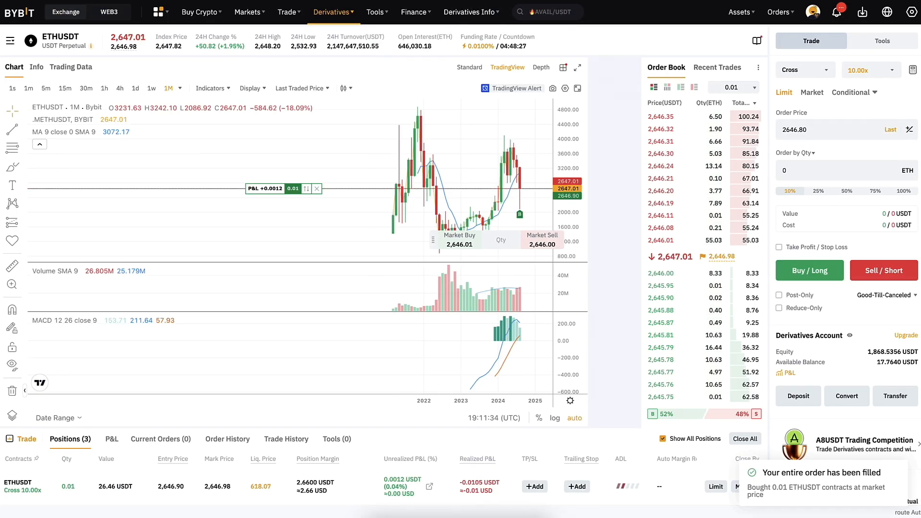
# Close 100% of the 0.01 ETH position on the ETHUSDT contract at market price from Bybit's positions list
pyautogui.scroll(-1, 715, 444)
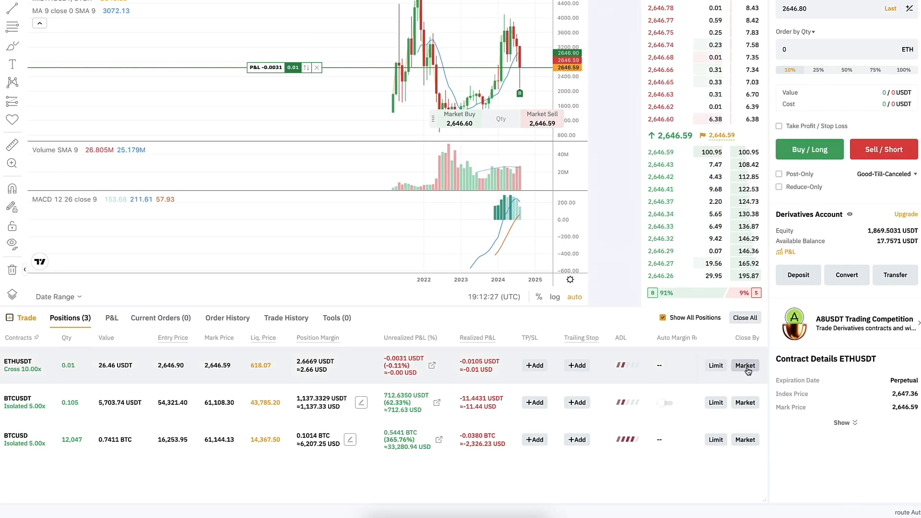
pyautogui.click(745, 366)
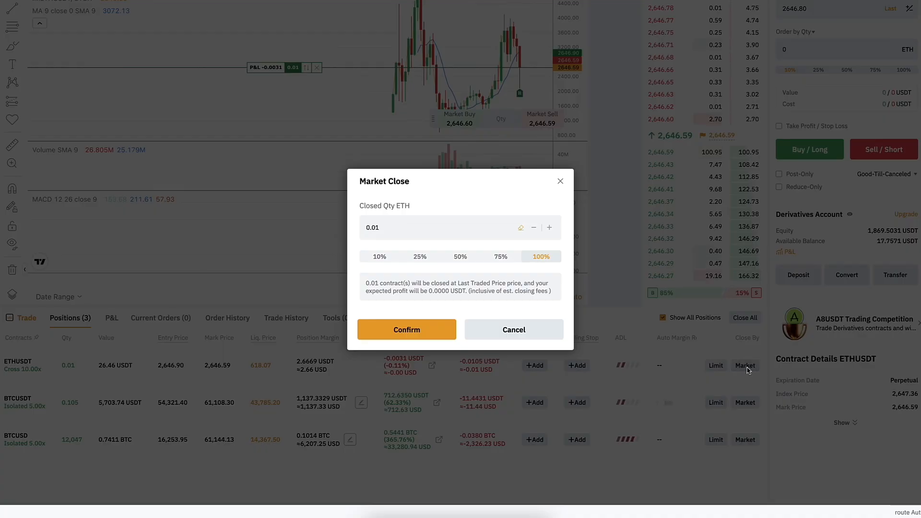
pyautogui.click(426, 330)
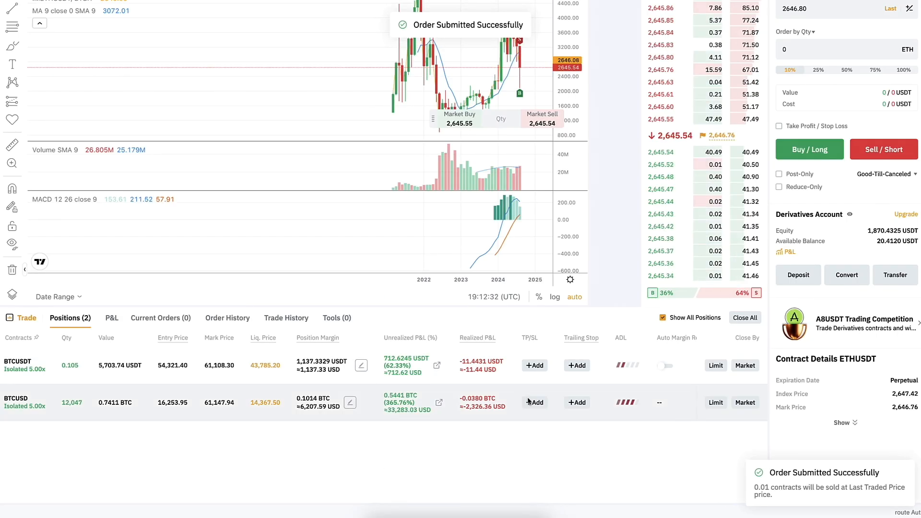
pyautogui.scroll(3, 614, 442)
pyautogui.scroll(-1, 615, 443)
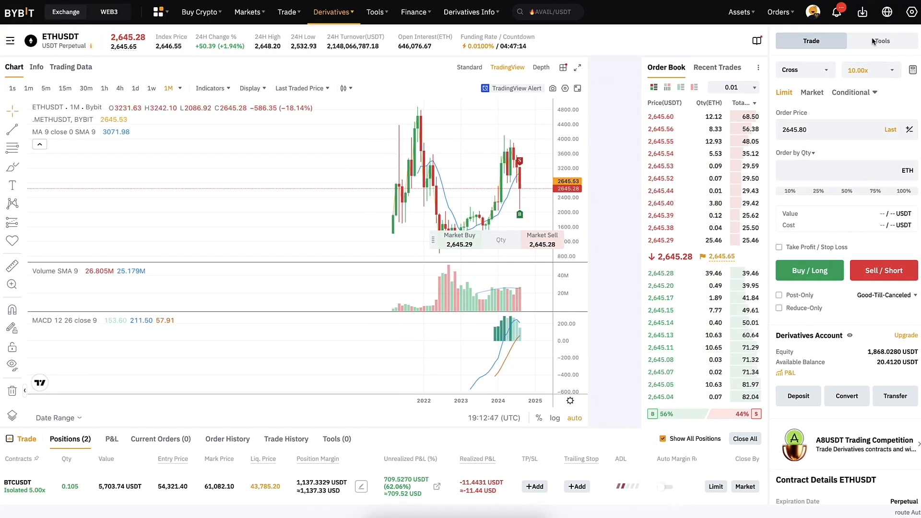
# Find Webhook Signal Trading among Bybit's trading tools, review its setup steps, and start creating a webhook
pyautogui.click(883, 41)
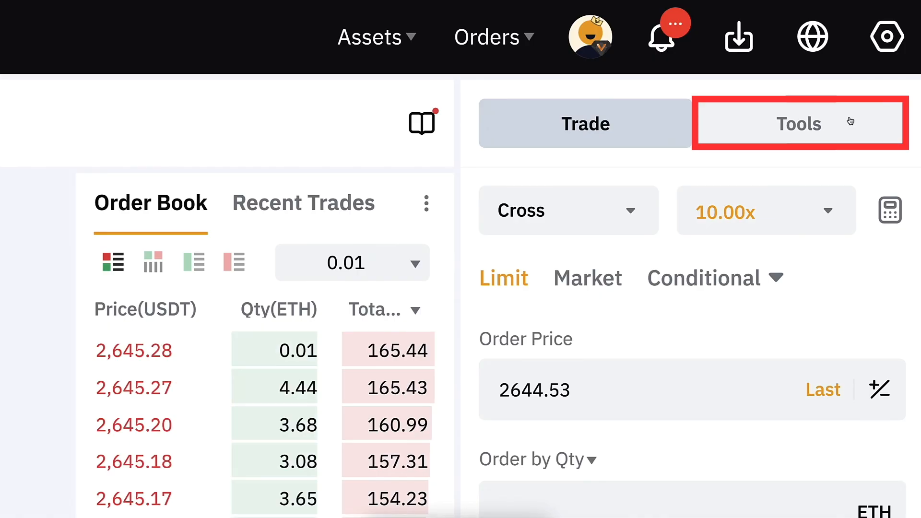
pyautogui.click(850, 121)
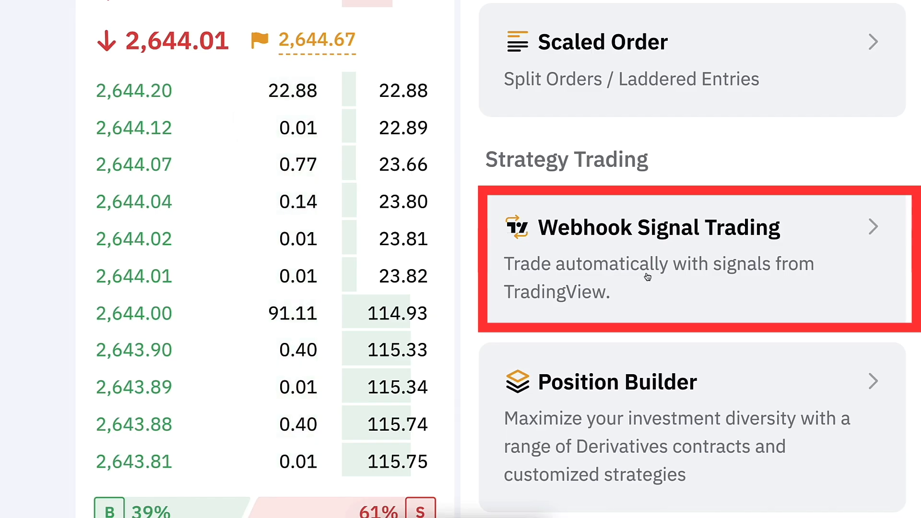
pyautogui.scroll(-5, 734, 269)
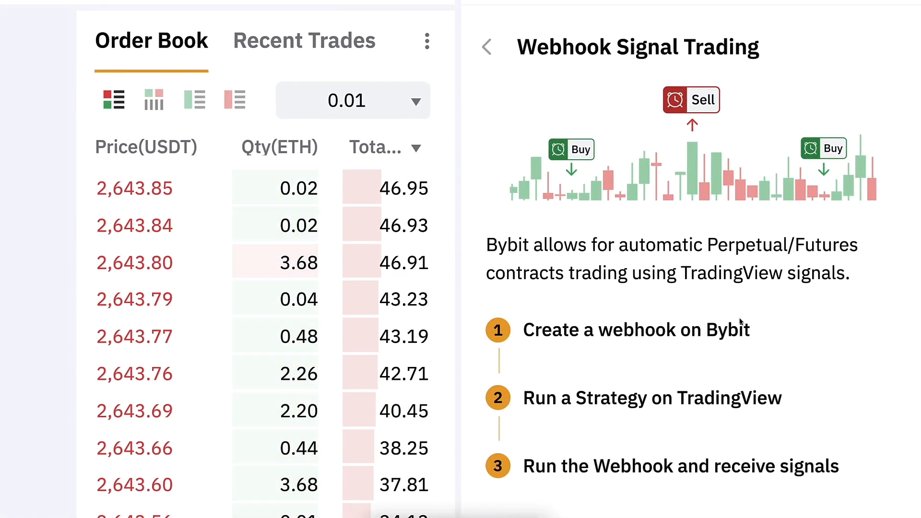
pyautogui.moveTo(749, 446); pyautogui.dragTo(724, 405)
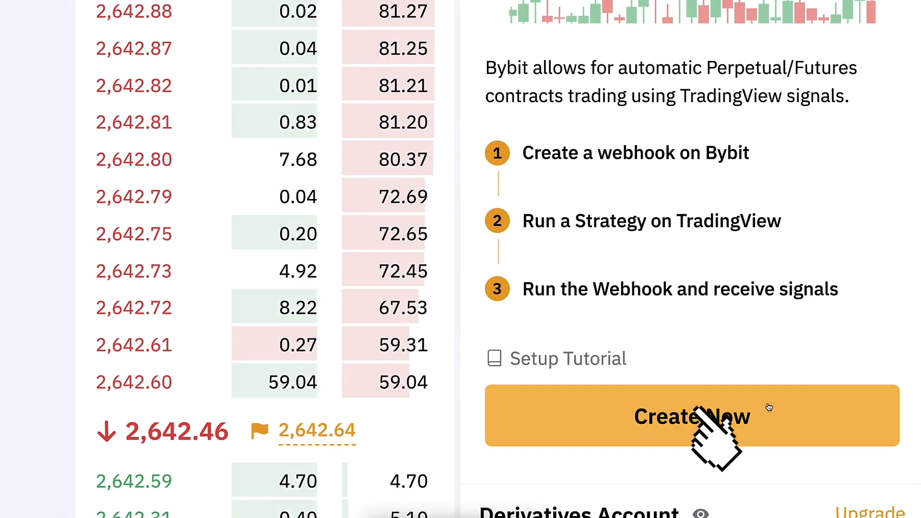
pyautogui.click(769, 407)
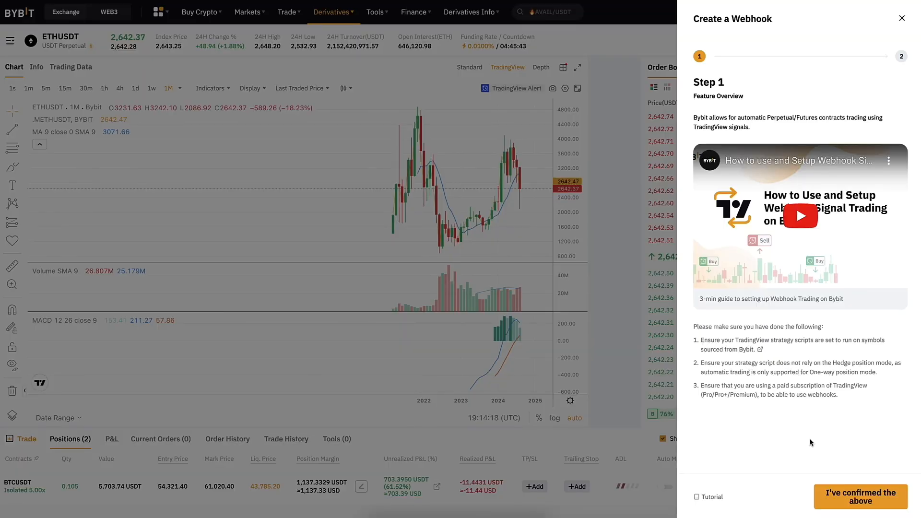
# Confirm the webhook prerequisites, and create a webhook for ETHUSDT with the signal name "YouTube Example Signal"
pyautogui.click(864, 497)
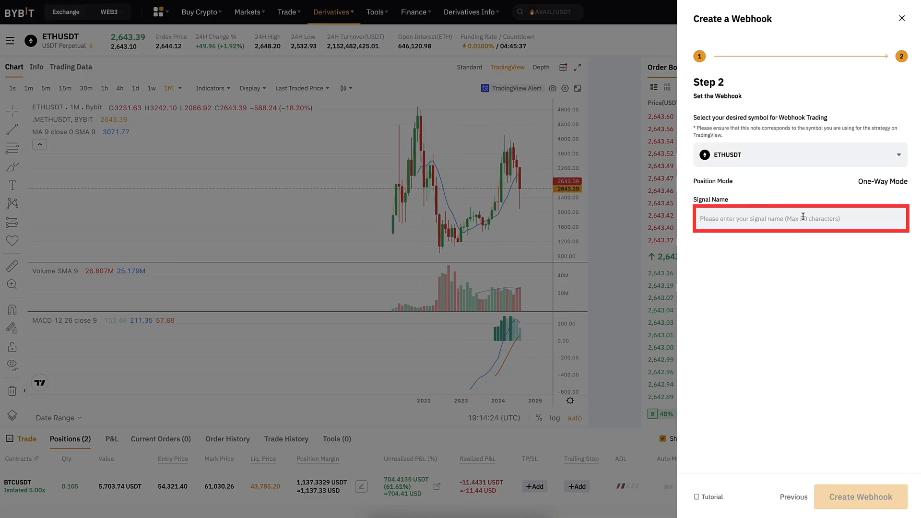
pyautogui.click(803, 218)
pyautogui.write('YouTube Example Signal')
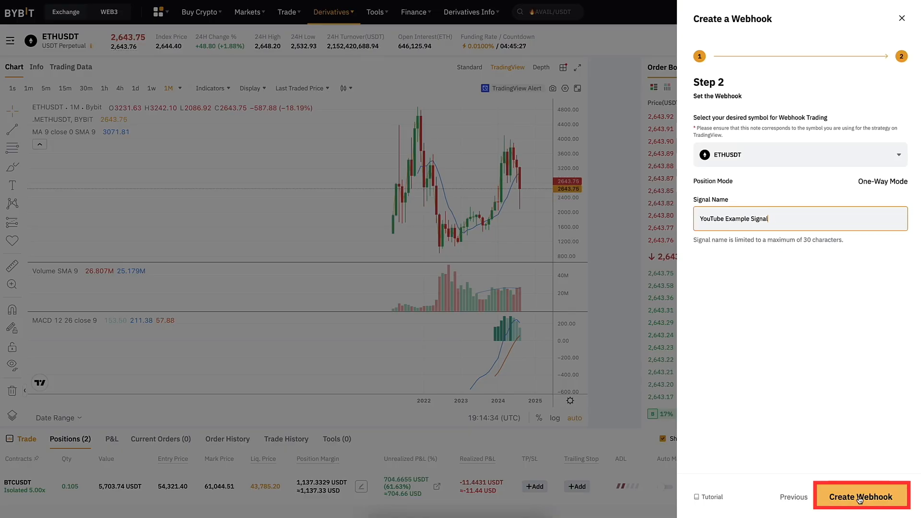
pyautogui.click(878, 499)
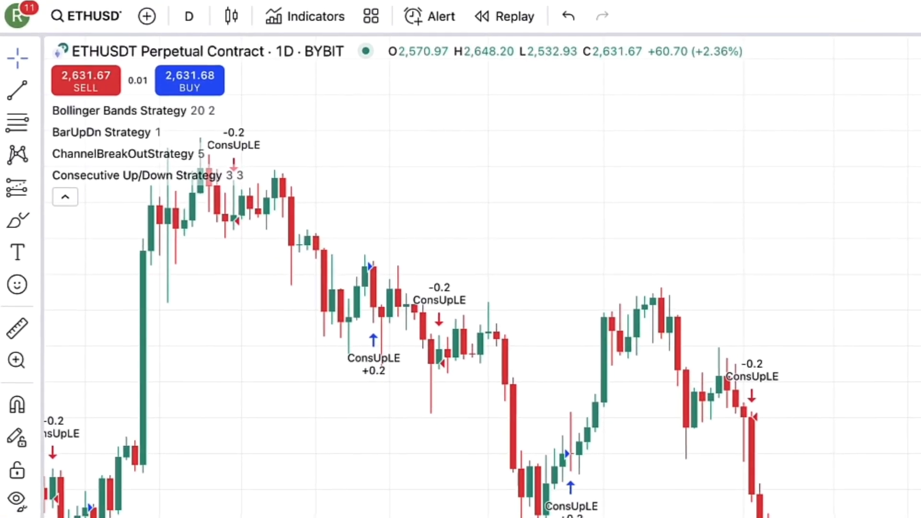
# Switch to TradingView and add the BarUpDn, Bollinger Bands, Bollinger Bands directed and ChannelBreakOut strategies to the ETHUSDT perpetual chart
pyautogui.click(316, 18)
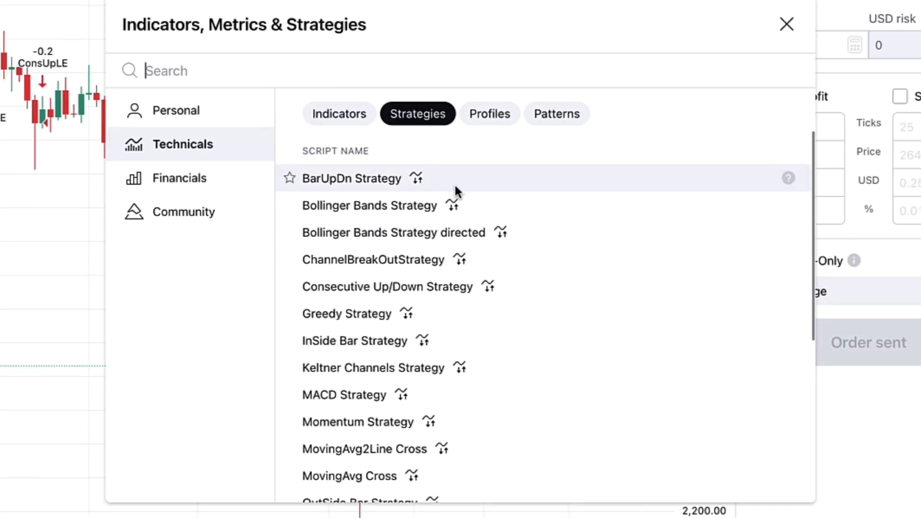
pyautogui.scroll(-5, 526, 340)
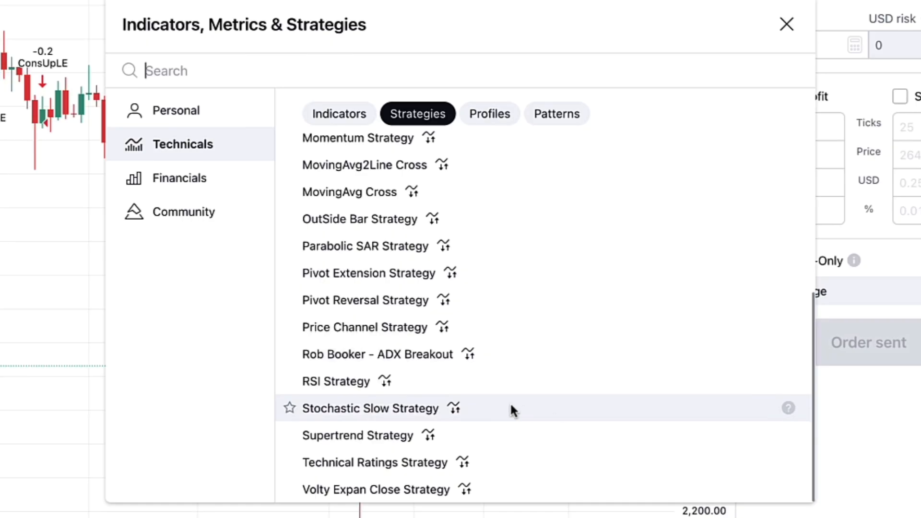
pyautogui.scroll(5, 508, 410)
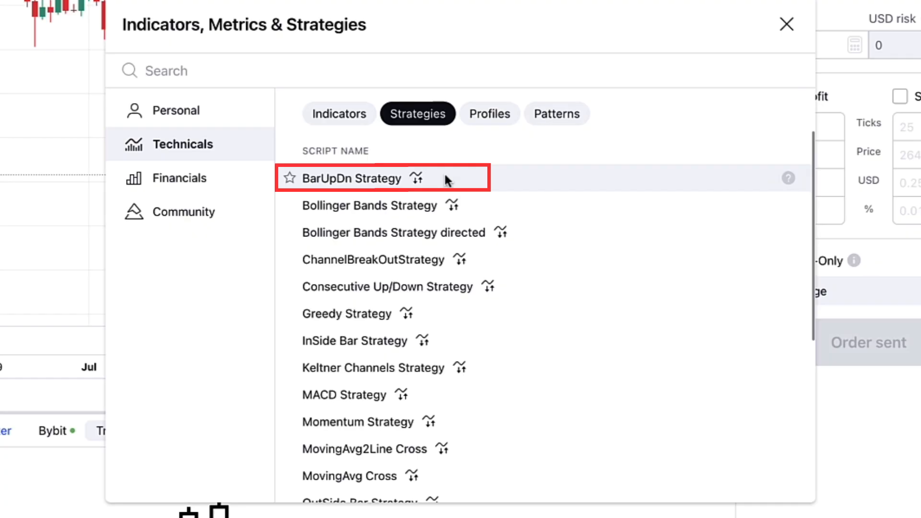
pyautogui.click(376, 178)
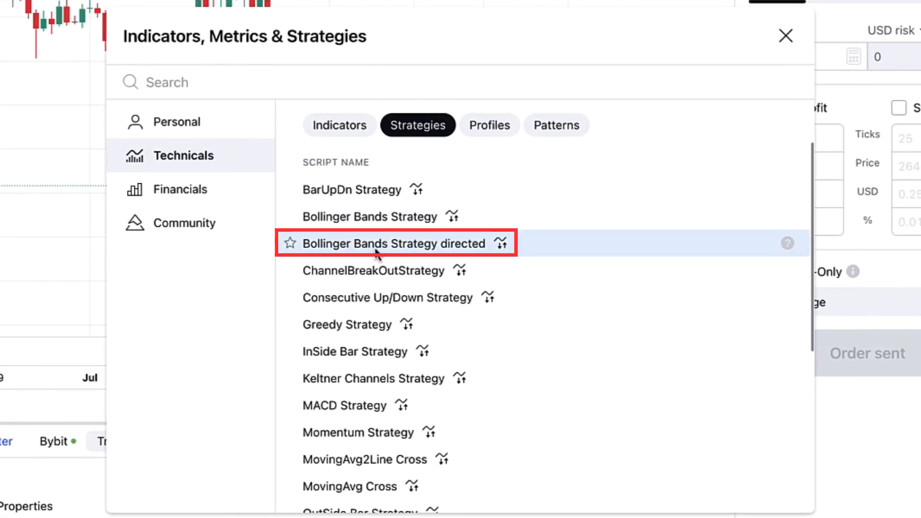
pyautogui.click(352, 269)
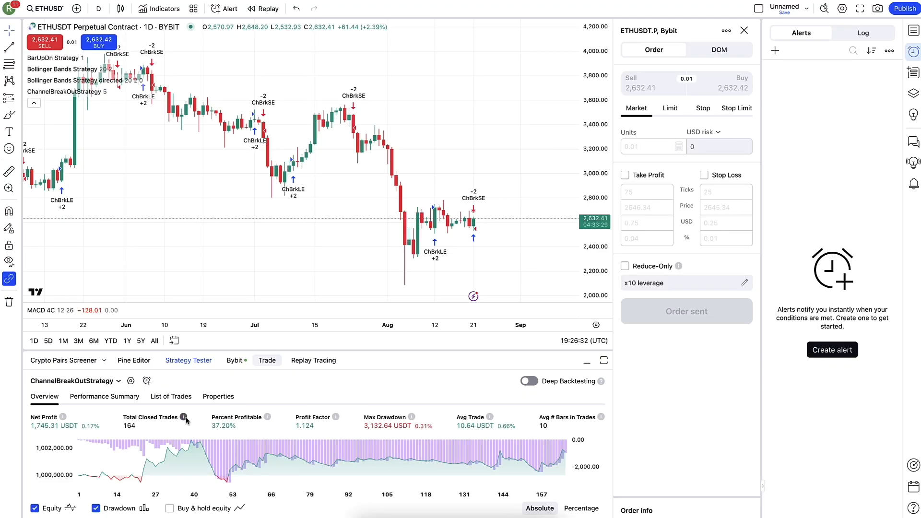
# Start a new alert on ETHUSDT.P and replace its message with the message template copied from Bybit's webhook
pyautogui.click(834, 351)
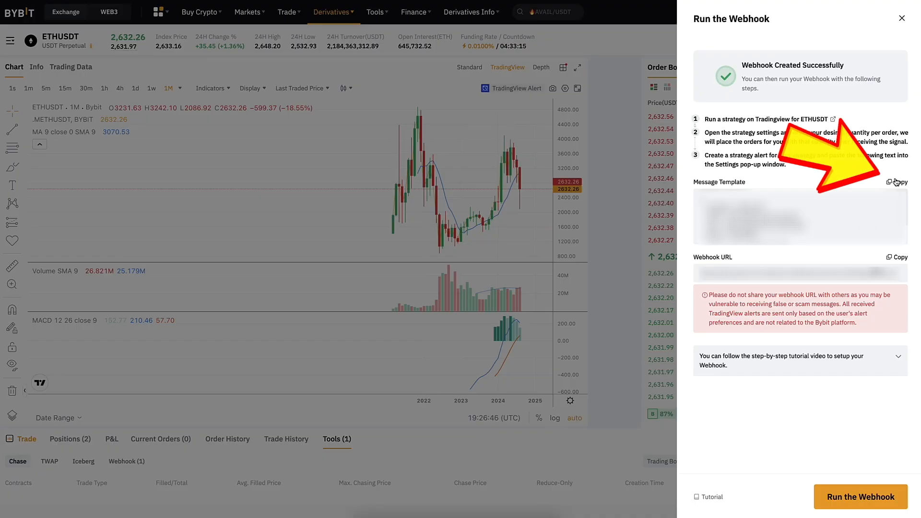
pyautogui.click(896, 181)
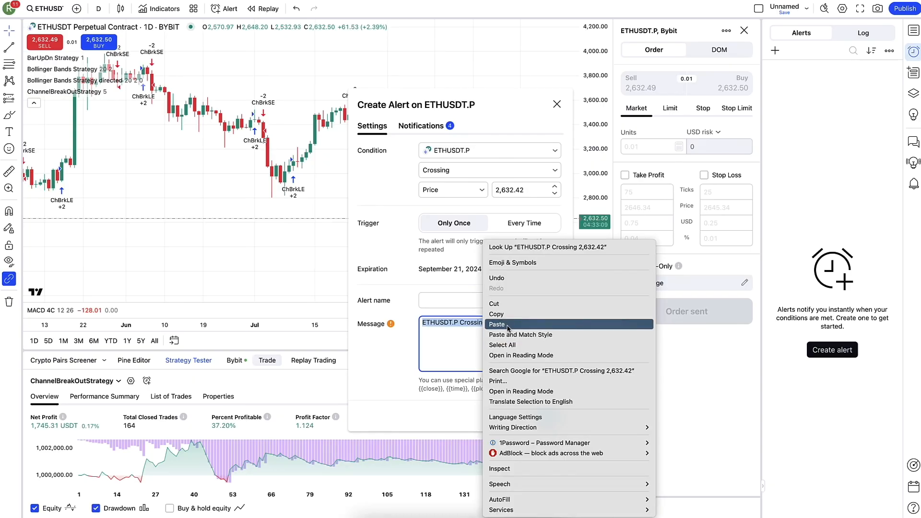
pyautogui.click(507, 326)
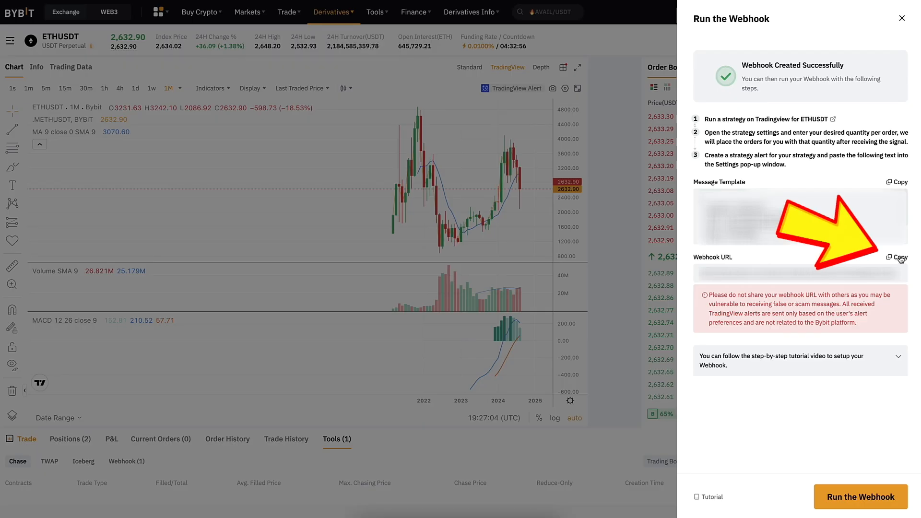
# Copy the webhook URL from Bybit into the alert's webhook notification and create the alert
pyautogui.click(900, 258)
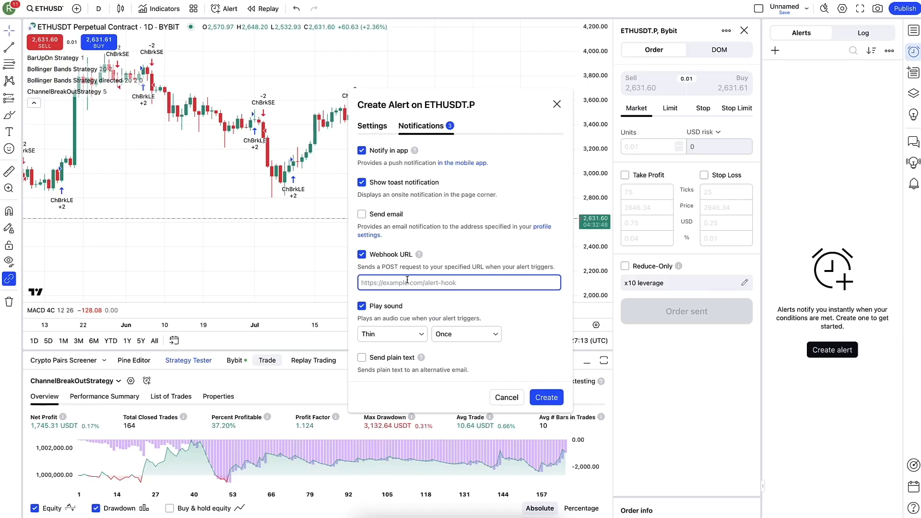
pyautogui.rightClick(407, 283)
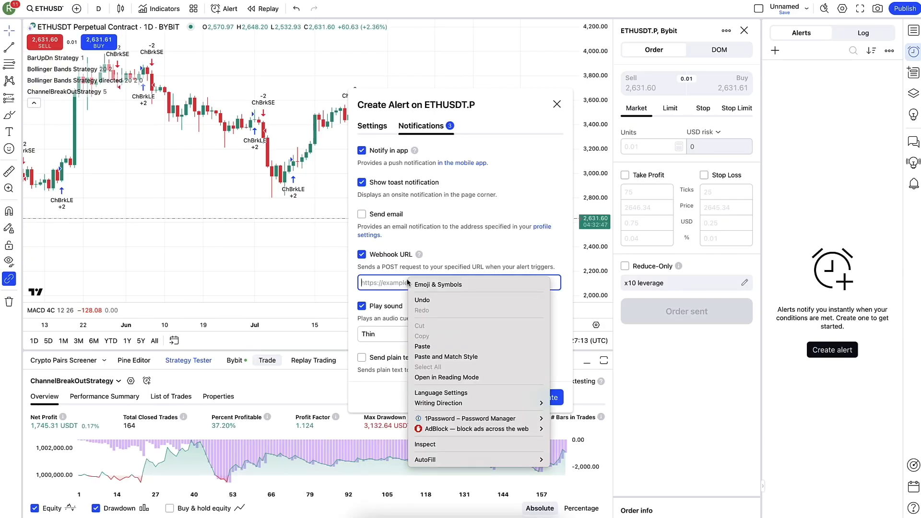
pyautogui.click(429, 346)
pyautogui.click(552, 397)
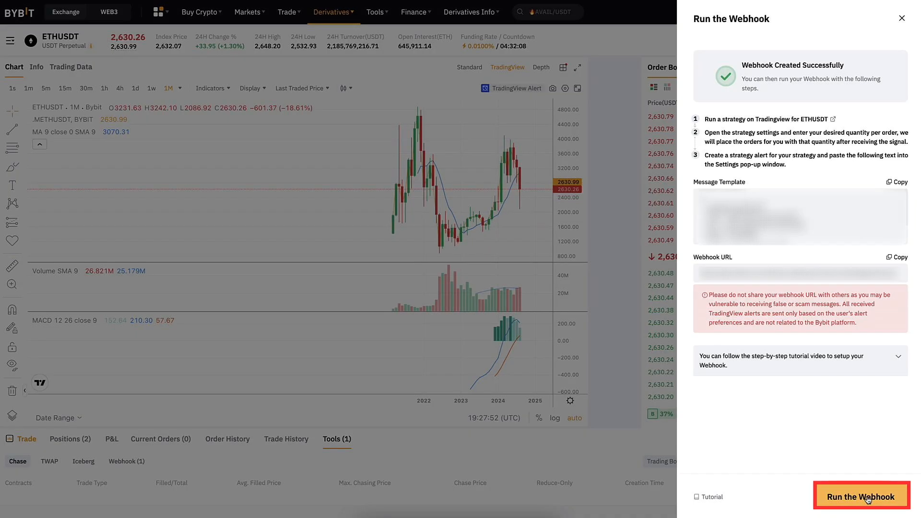
# Run the webhook on Bybit, acknowledging and confirming the risk alert
pyautogui.click(868, 498)
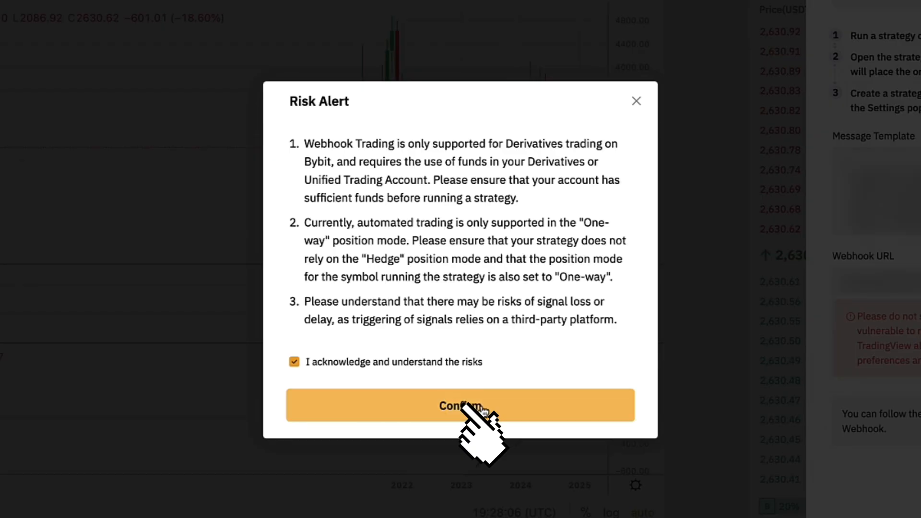
pyautogui.click(463, 405)
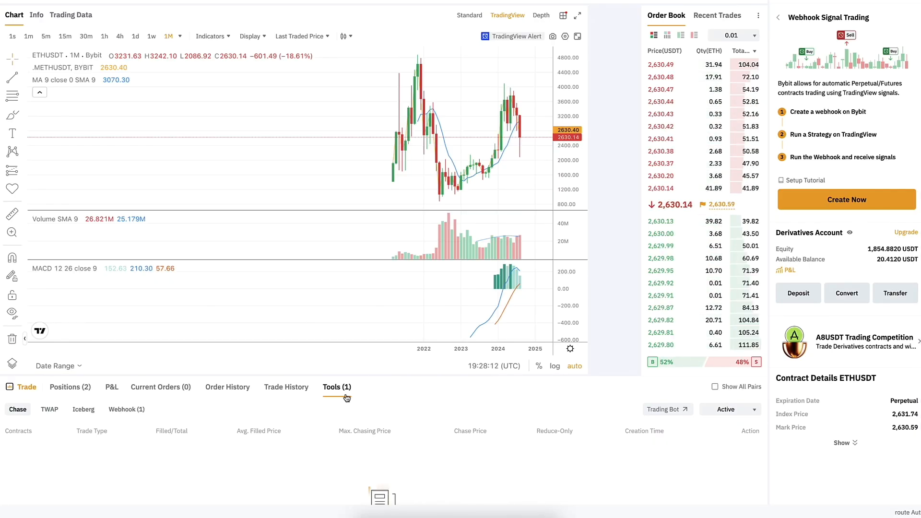
# Terminate the YouTube Example Signal webhook from Bybit's list of active webhooks
pyautogui.click(132, 412)
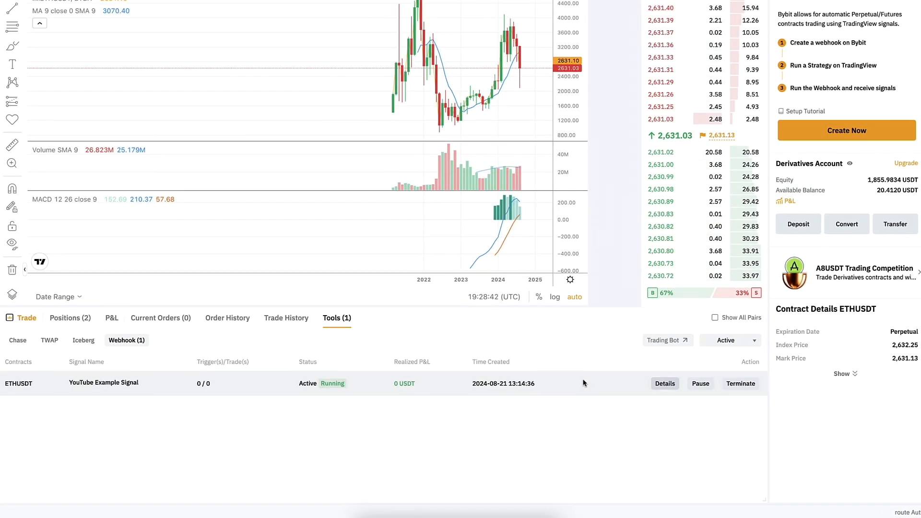
pyautogui.click(741, 384)
pyautogui.click(413, 285)
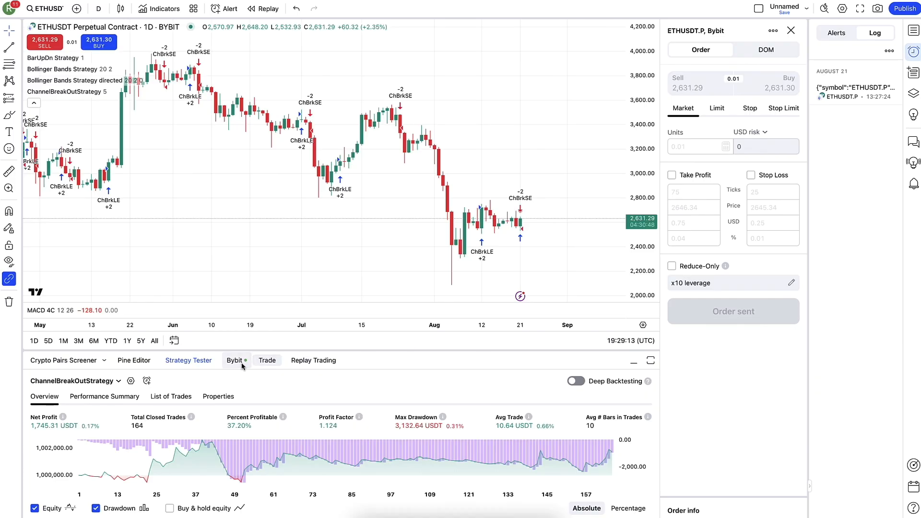
# Switch to TradingView and log out of the connected Bybit broker account
pyautogui.click(235, 360)
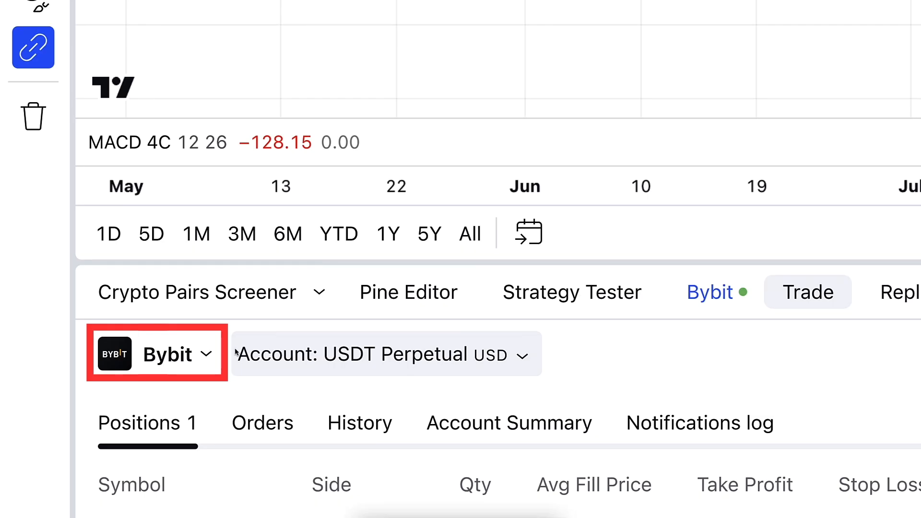
pyautogui.click(158, 358)
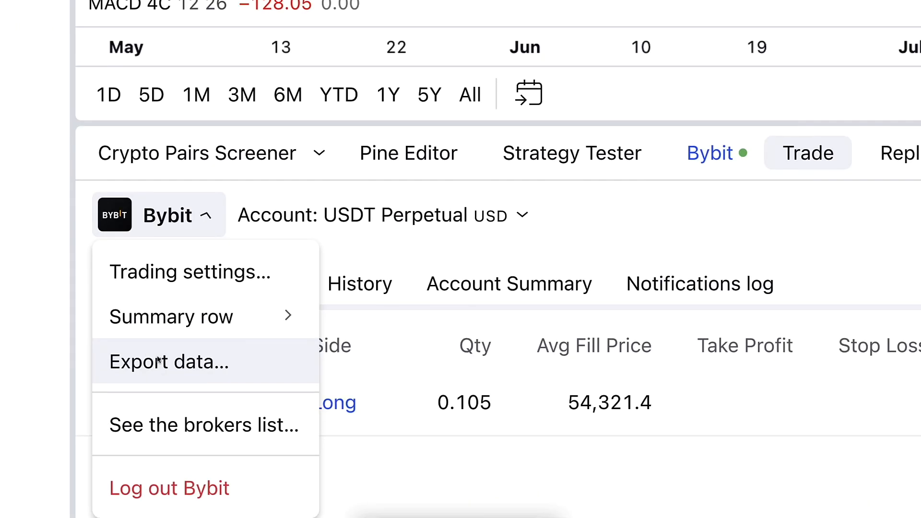
pyautogui.click(218, 499)
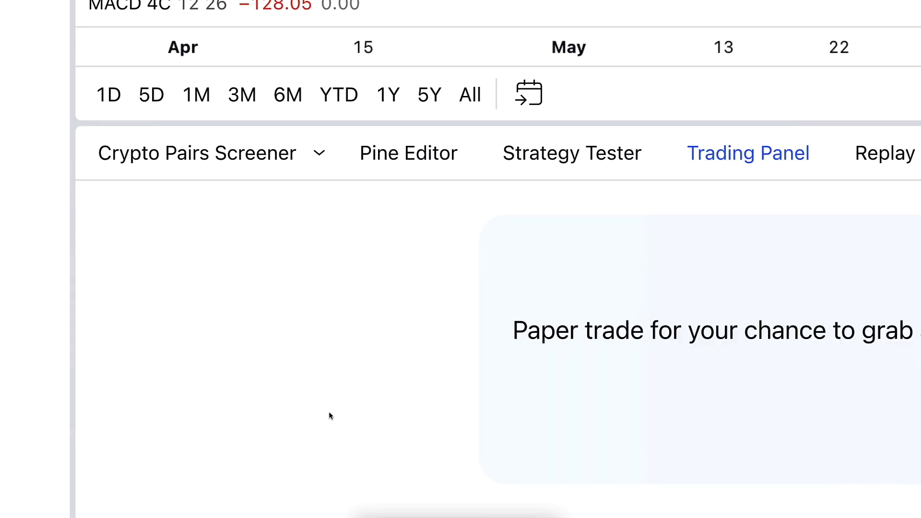
pyautogui.scroll(-2, 495, 429)
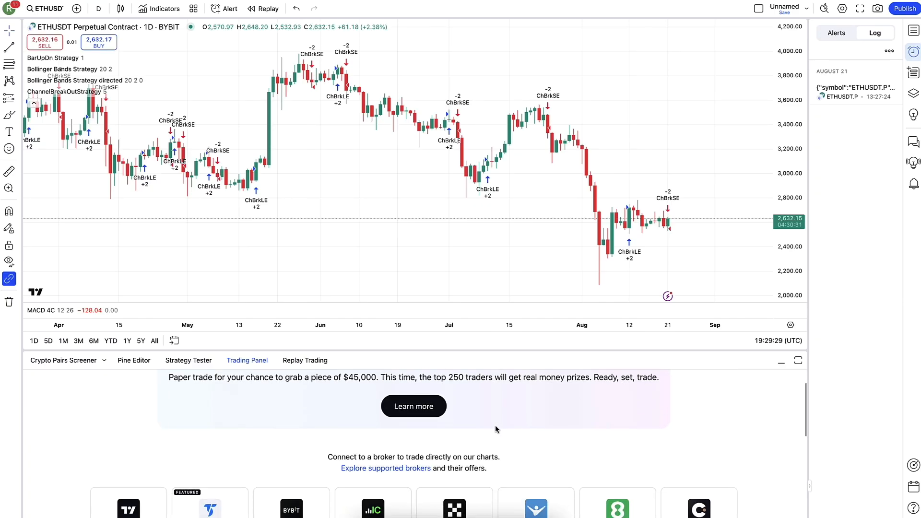
pyautogui.scroll(-3, 552, 427)
pyautogui.scroll(5, 672, 434)
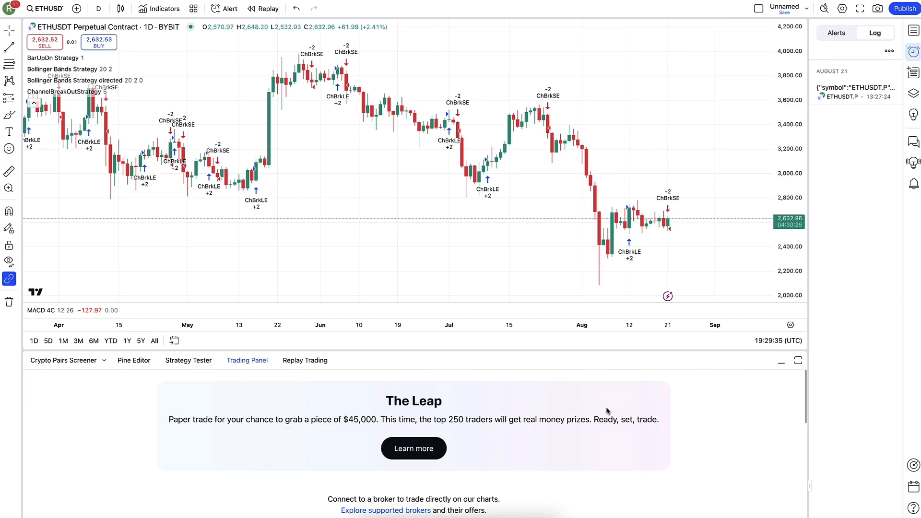
pyautogui.scroll(-3, 391, 420)
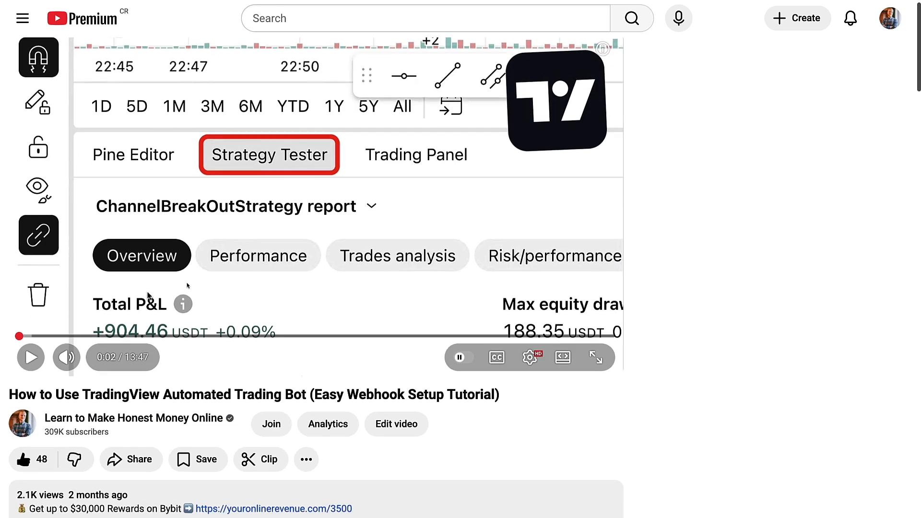
# Switch to YouTube and look through the full description of the TradingView automated trading bot video
pyautogui.scroll(-4, 148, 295)
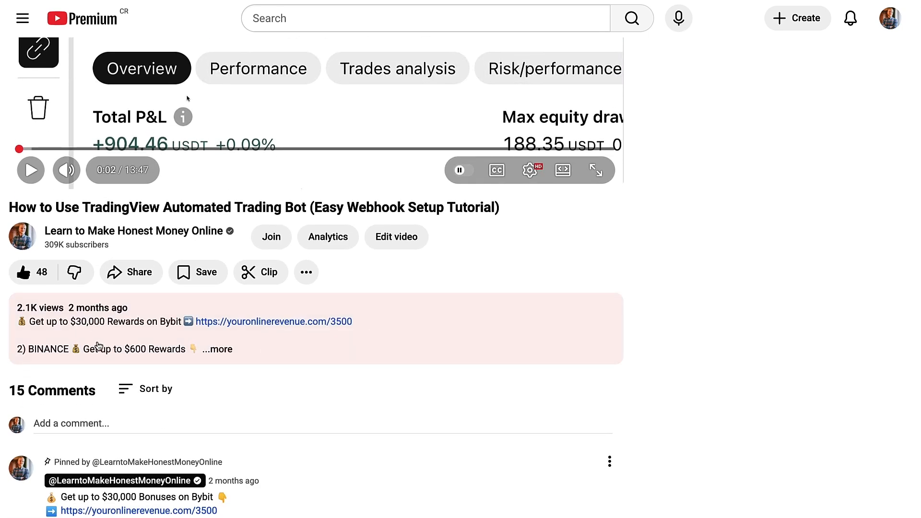
pyautogui.click(93, 345)
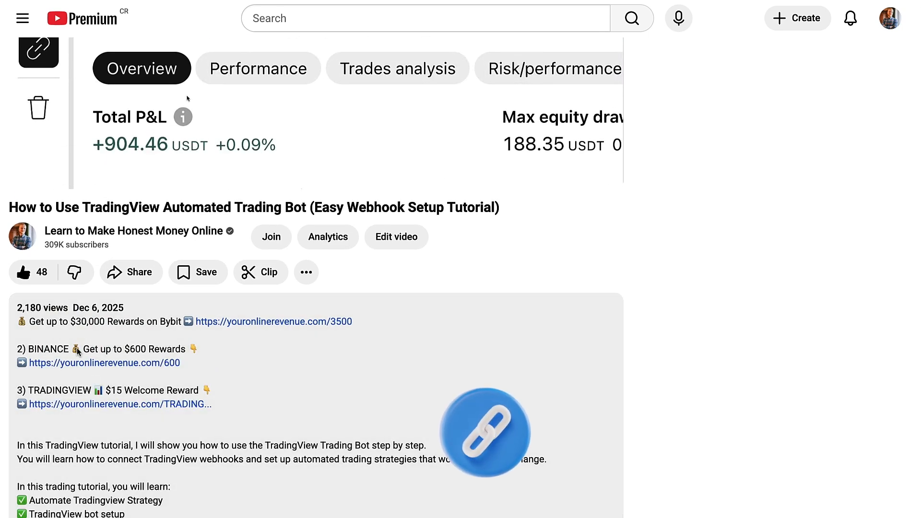
pyautogui.scroll(-1, 88, 360)
pyautogui.scroll(-12, 118, 298)
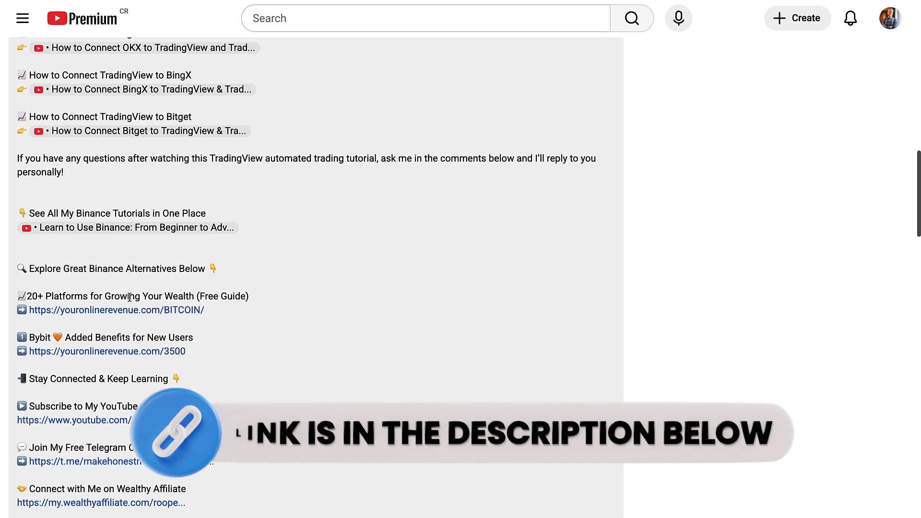